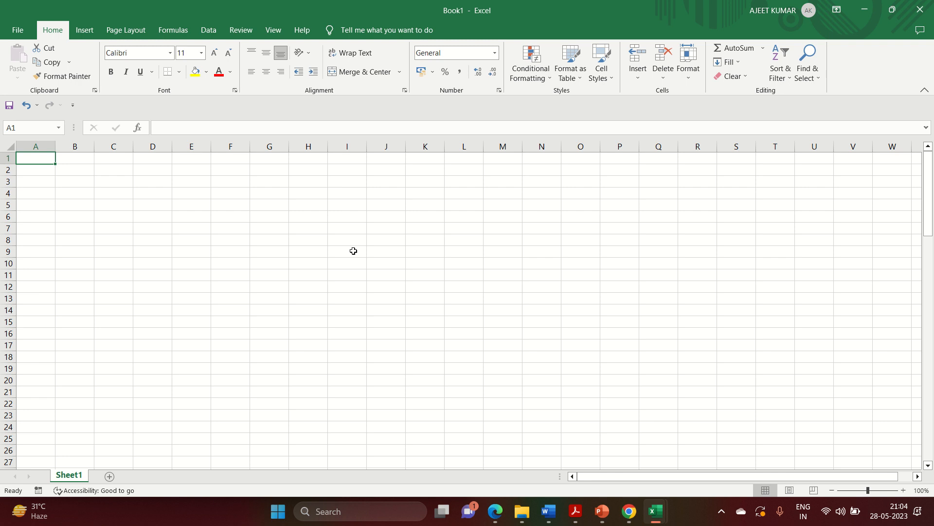
Enter the column headers Data1 in A1 and Data2 in B1.
type("Data1")
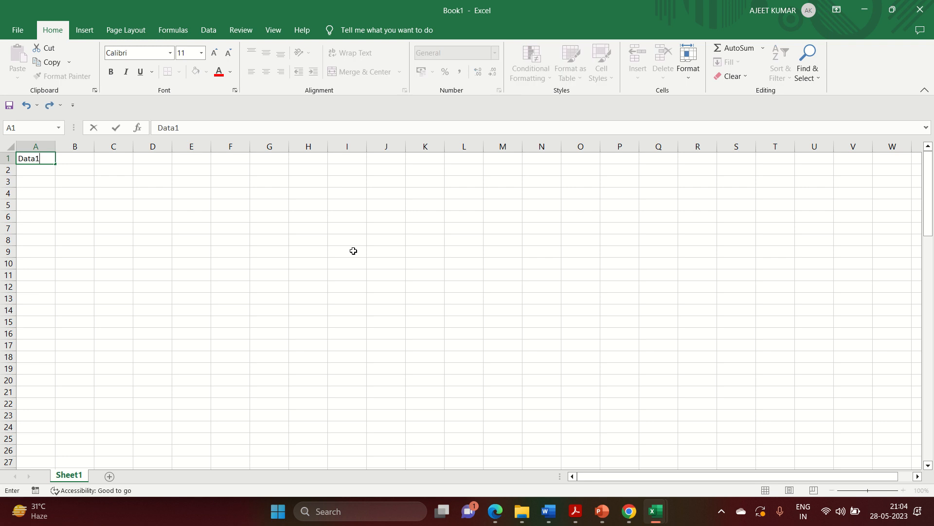
key("Tab")
type("Data")
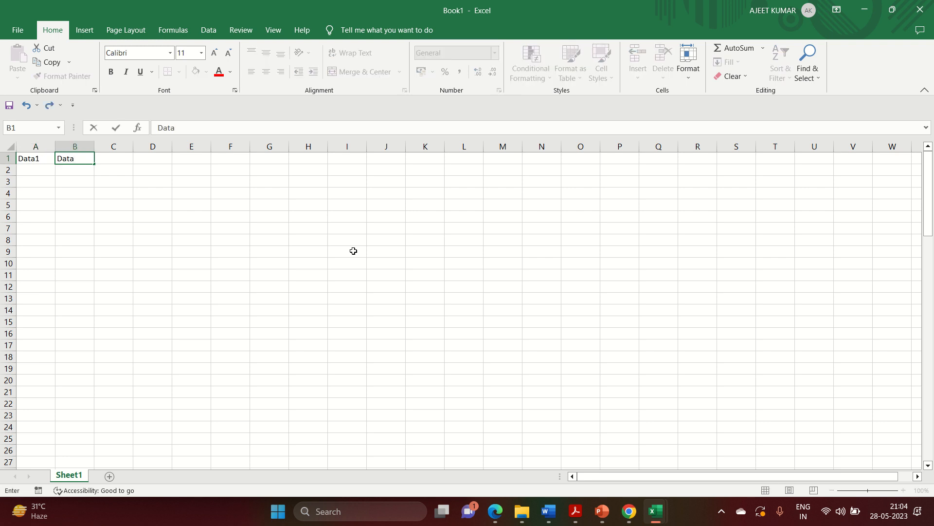
key("Return")
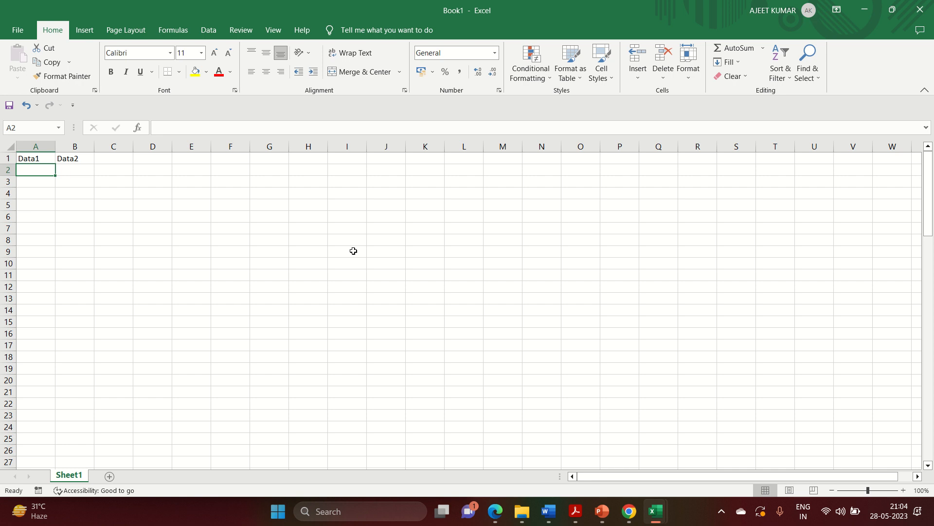
Fill the Data1 column with the values 2, 3, 4 and 5 in A2 through A5.
type("2")
key("Return")
type("3")
key("Return")
type("4")
key("Return")
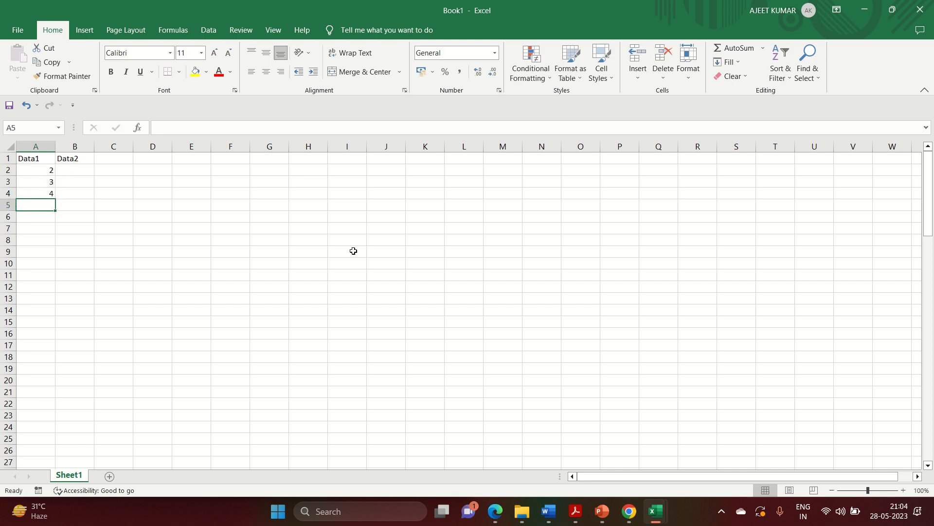
type("5")
key("Return")
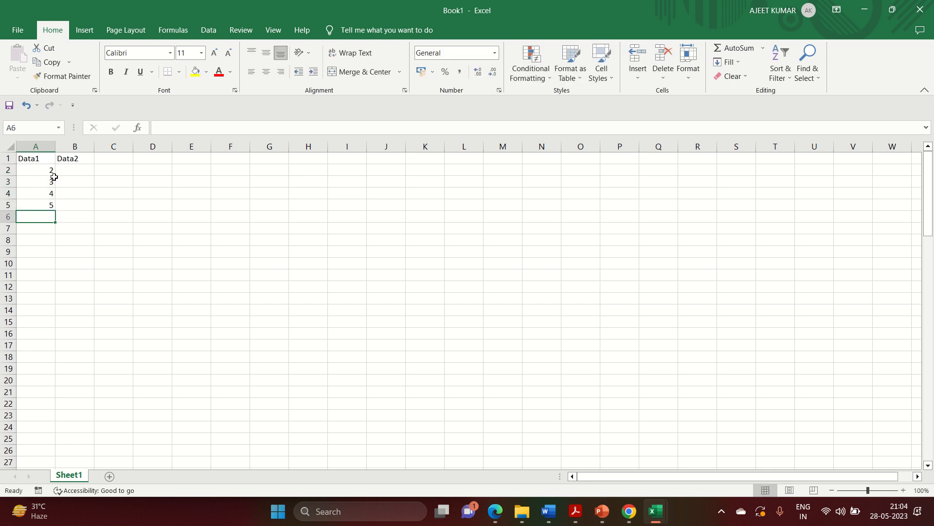
Fill the Data2 column with the values 10, 20, 30 and 40 in B2 through B5.
left_click(74, 171)
type("10")
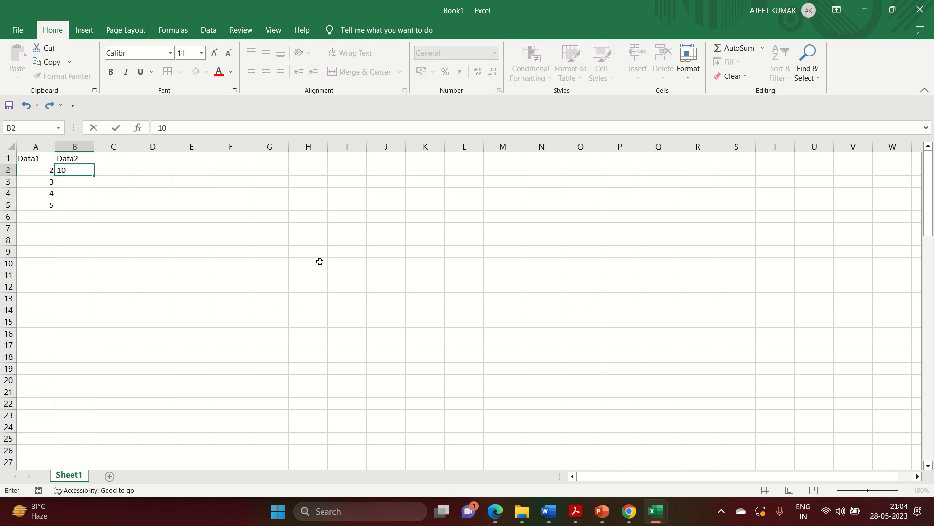
key("Return")
type("20")
key("Return")
type("30")
key("Return")
type("40")
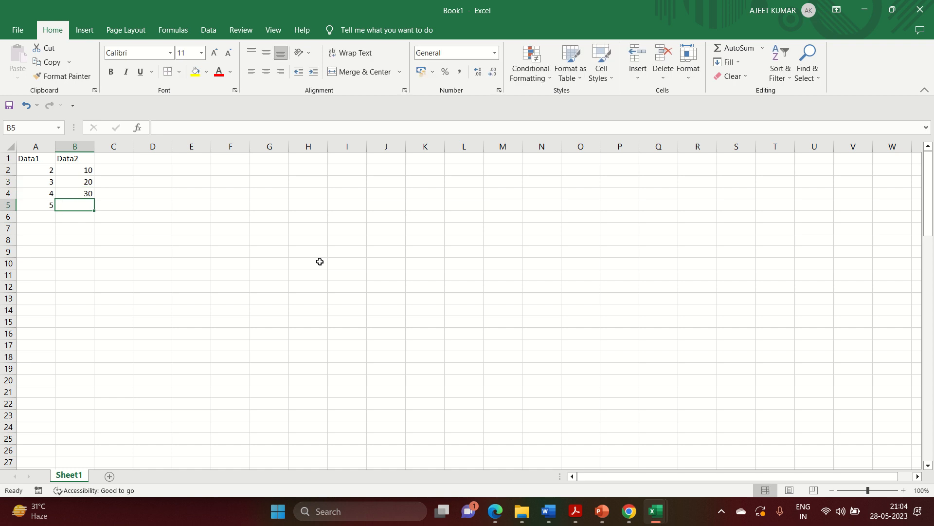
key("Return")
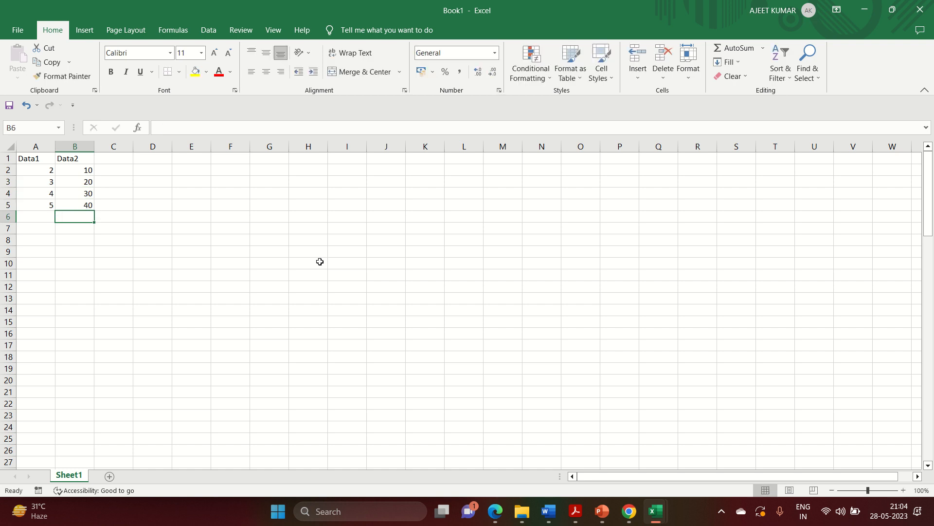
Add a third column header, Total, in C1 beside the two data columns.
left_click_drag(35, 169, 30, 249)
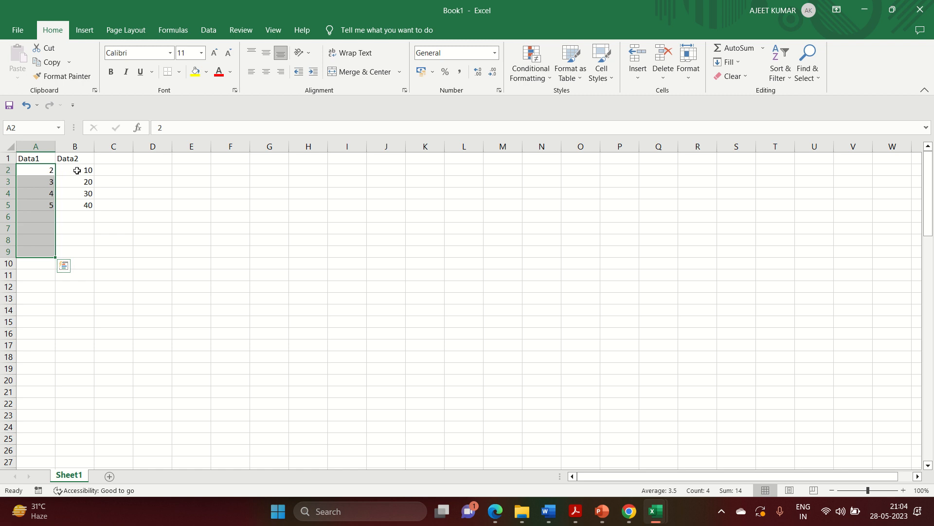
left_click_drag(77, 170, 78, 250)
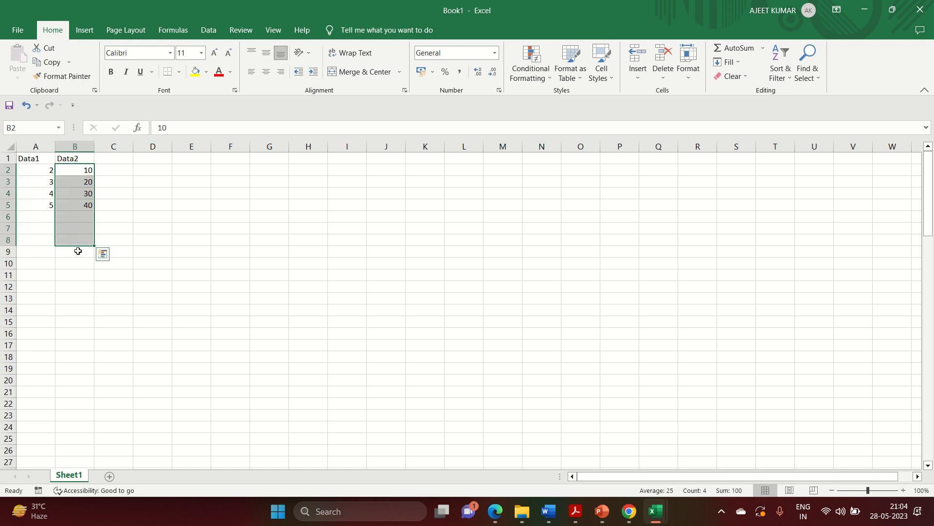
left_click(122, 154)
type("Total")
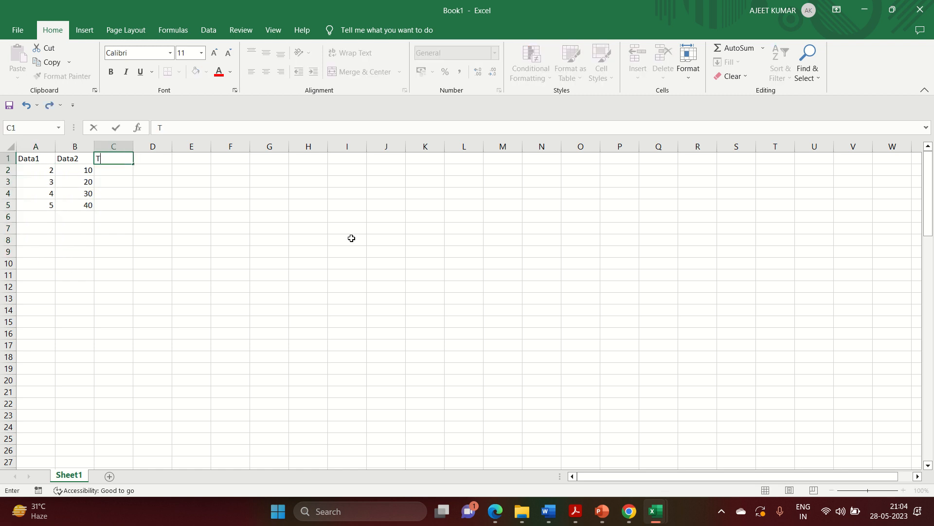
key("Return")
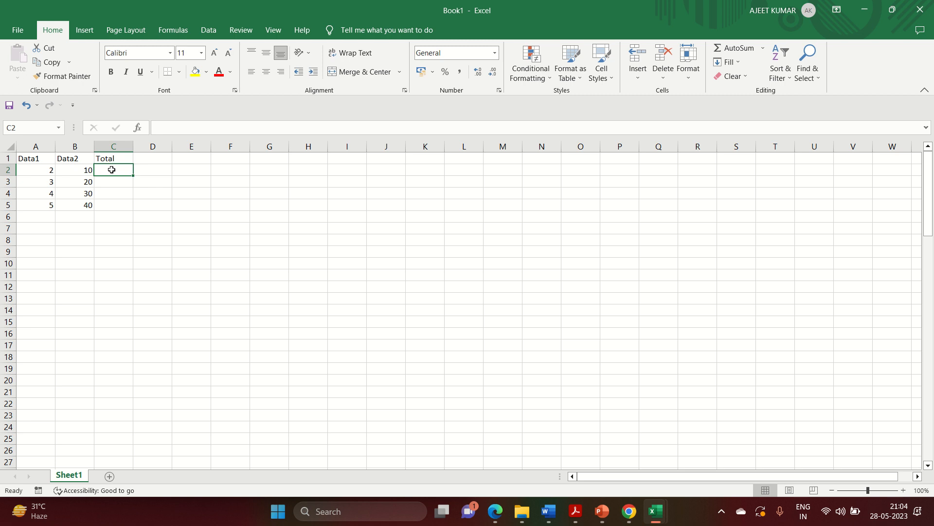
Enter the formula =B2+A2 in C2 to add the first row's Data2 and Data1 values.
type("=")
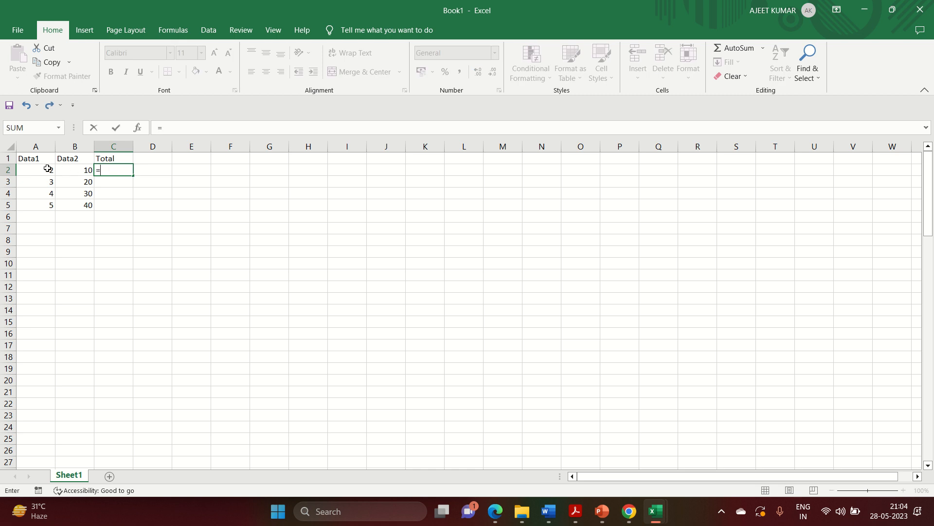
left_click(81, 170)
type("+")
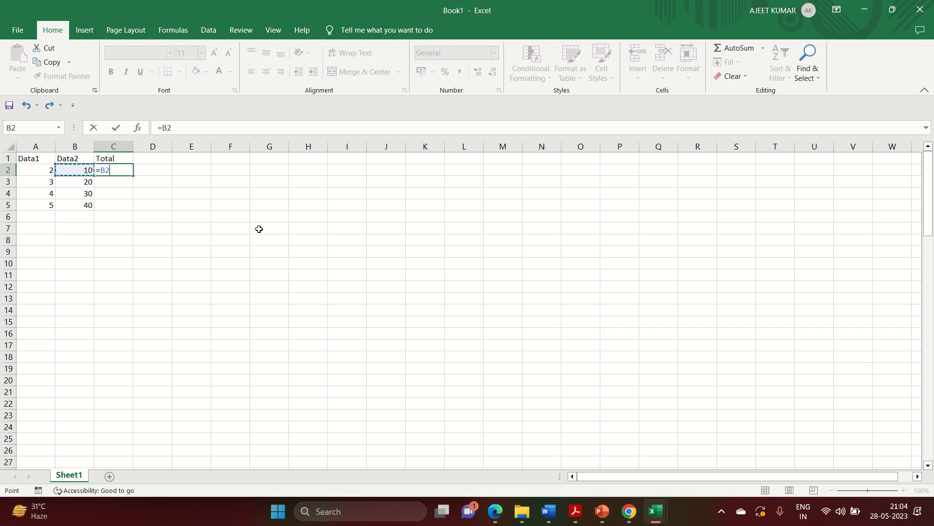
left_click(37, 168)
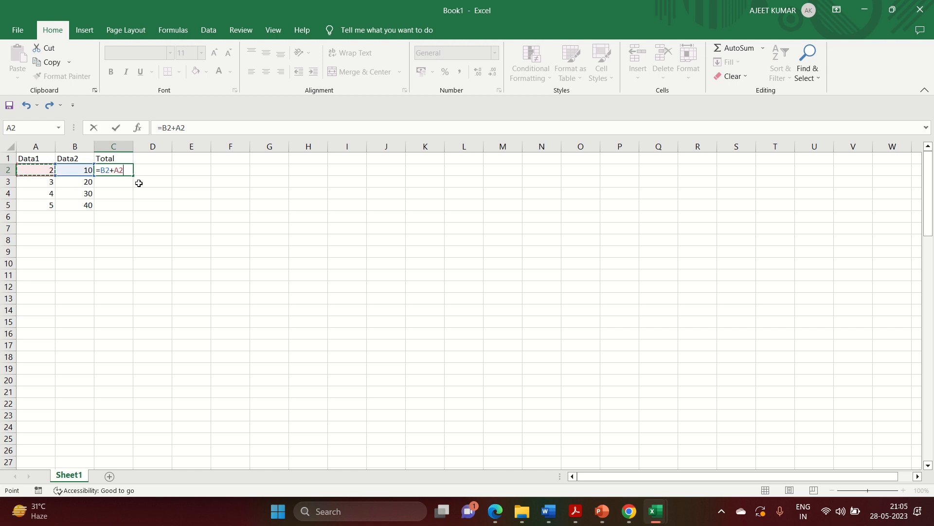
key("Return")
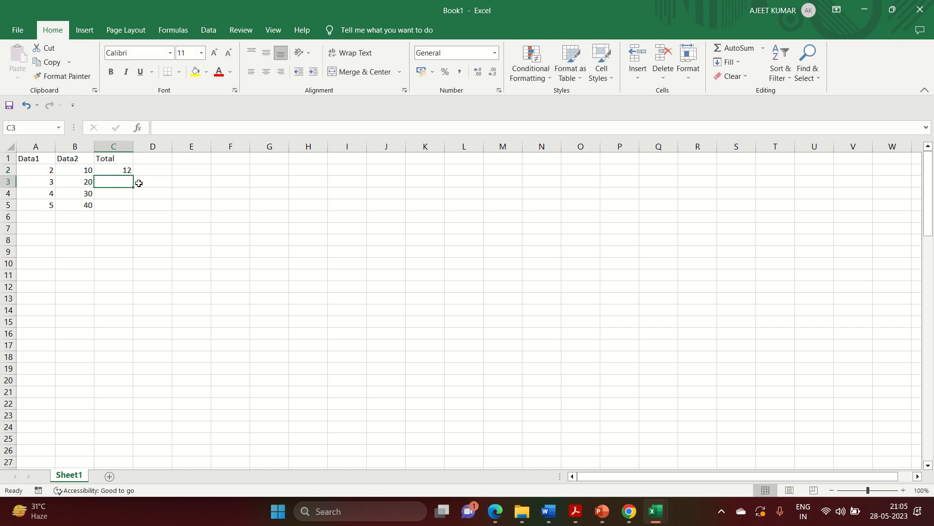
Copy the total formula from C2 and paste it into C3 and C4.
left_click(111, 170)
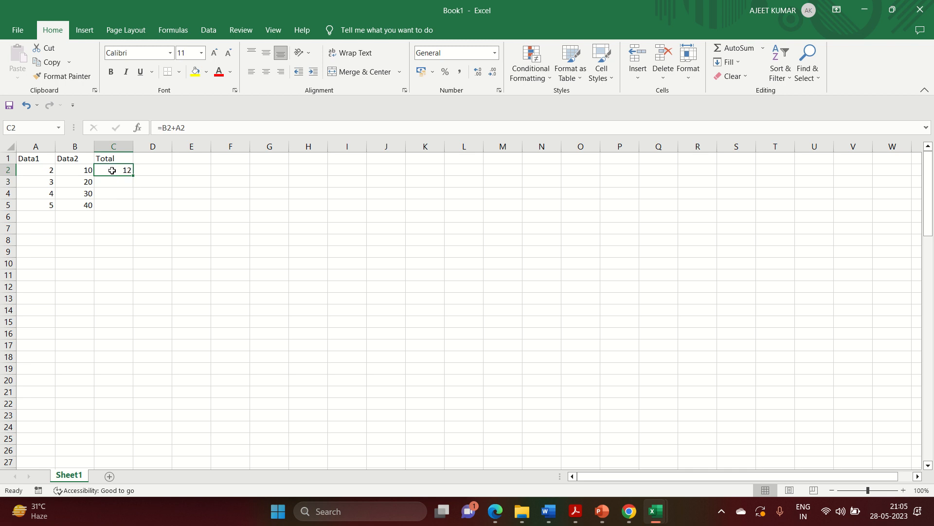
key("ctrl+c")
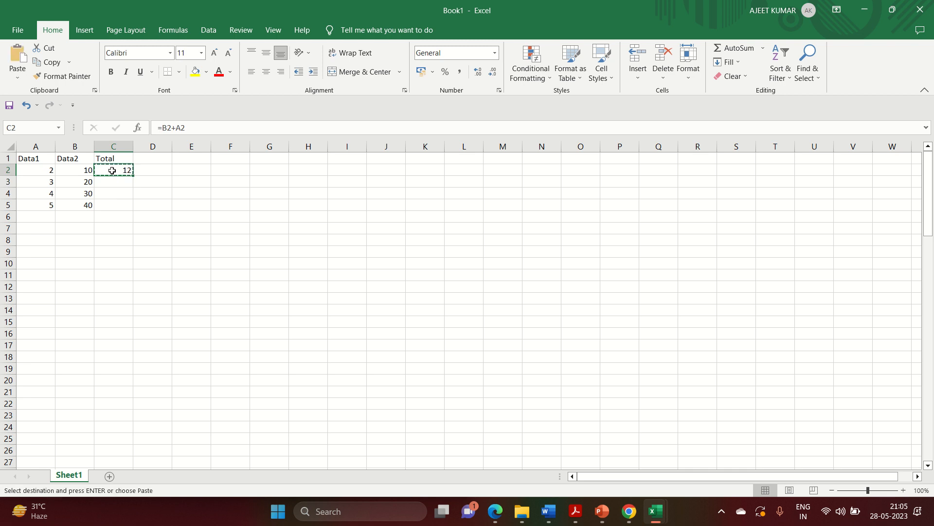
left_click(116, 180)
key("ctrl+v")
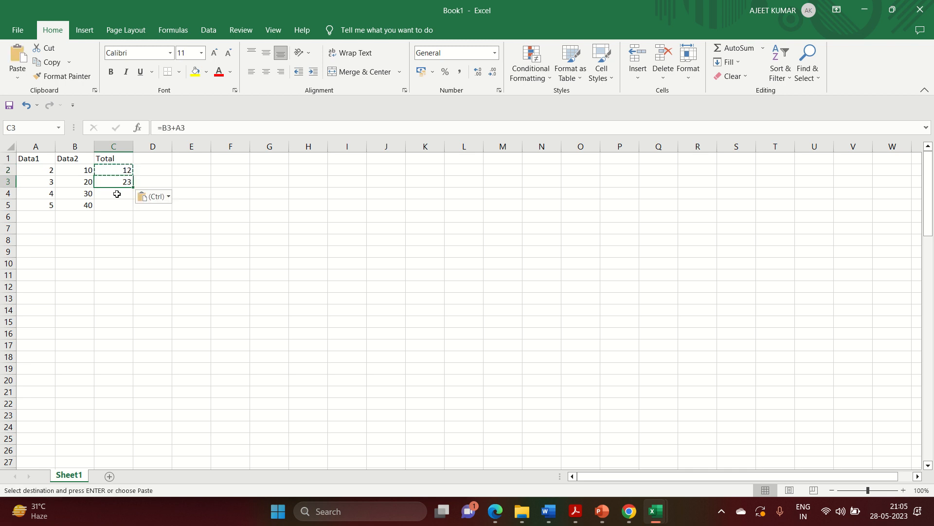
left_click(117, 193)
key("ctrl+v")
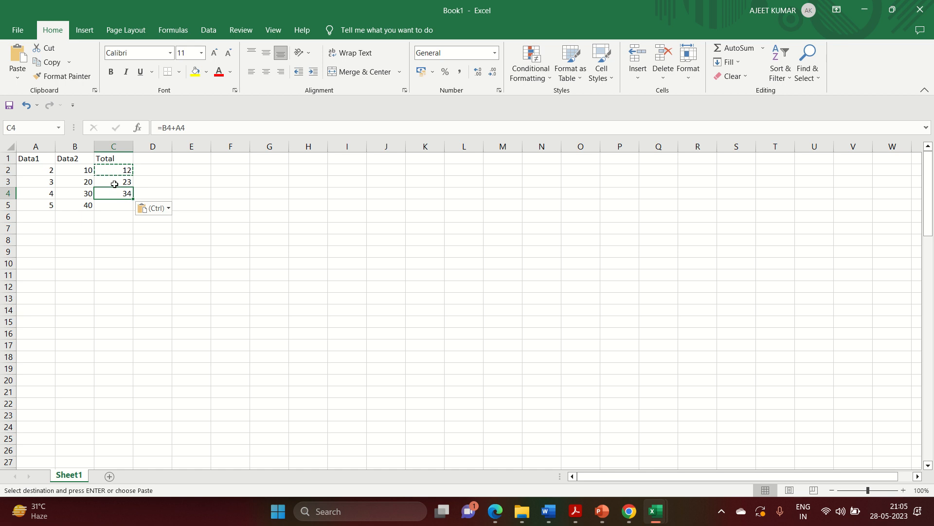
Delete the pasted formulas from C3 and C4.
left_click_drag(114, 182, 116, 193)
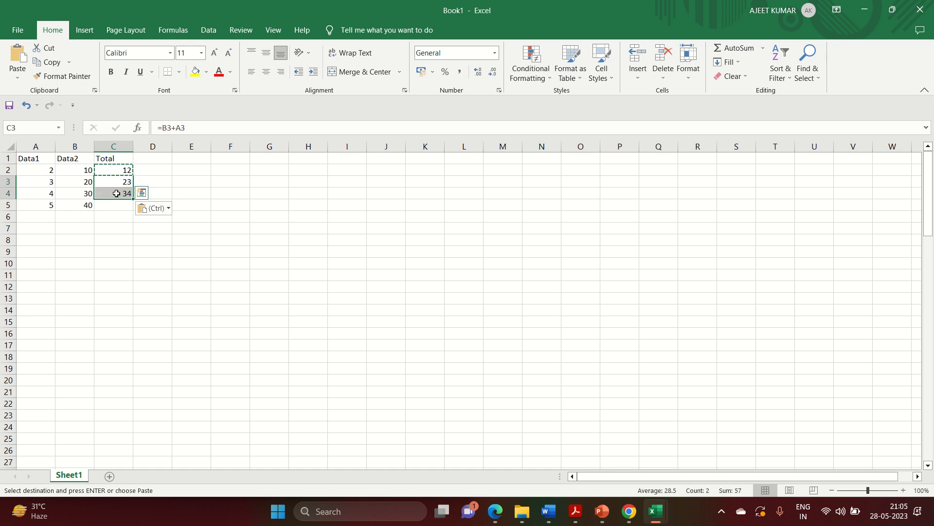
key("Delete")
left_click(123, 204)
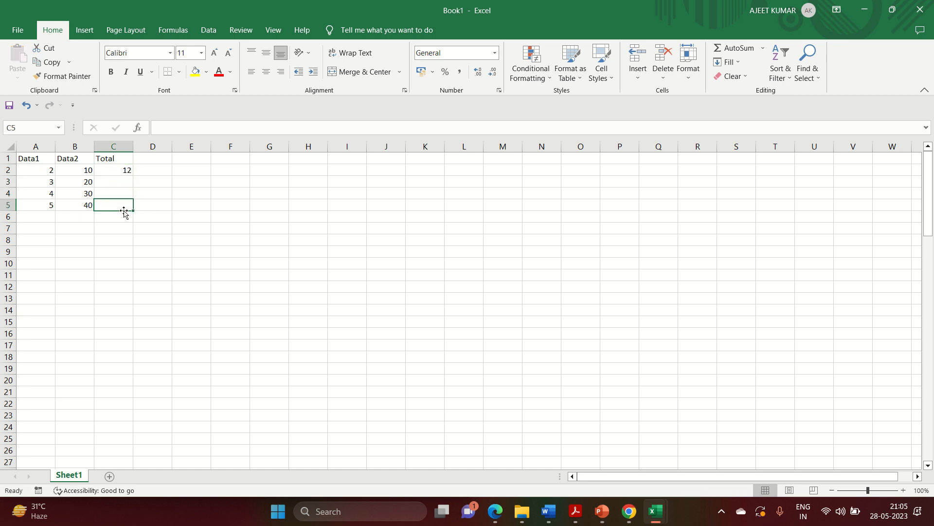
left_click(115, 179)
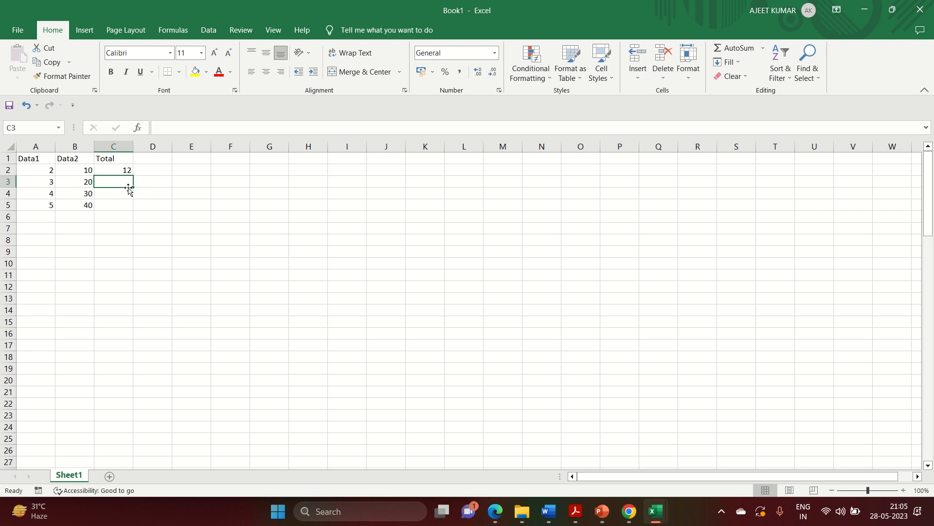
Undo the deletion and the last paste, and paste the copied total formula into C4 again.
key("ctrl+z")
key("ctrl+z")
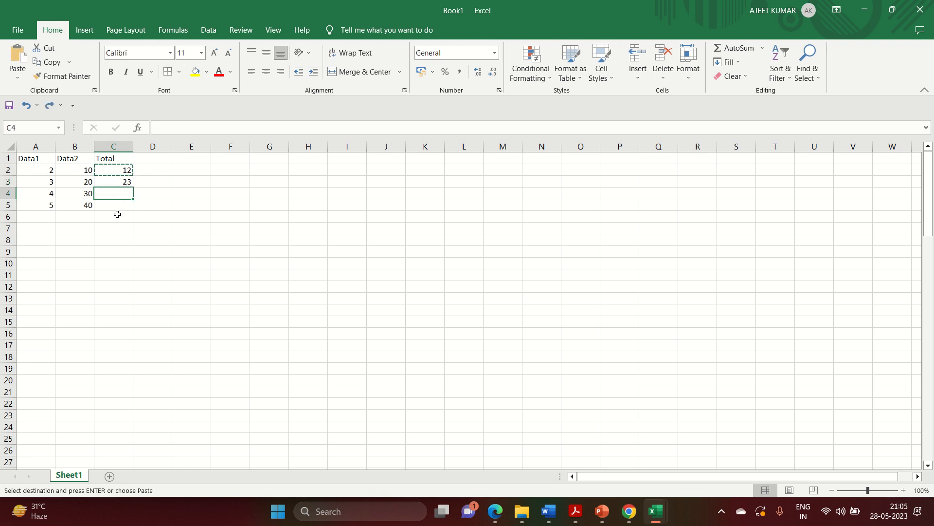
key("ctrl+v")
left_click(122, 215)
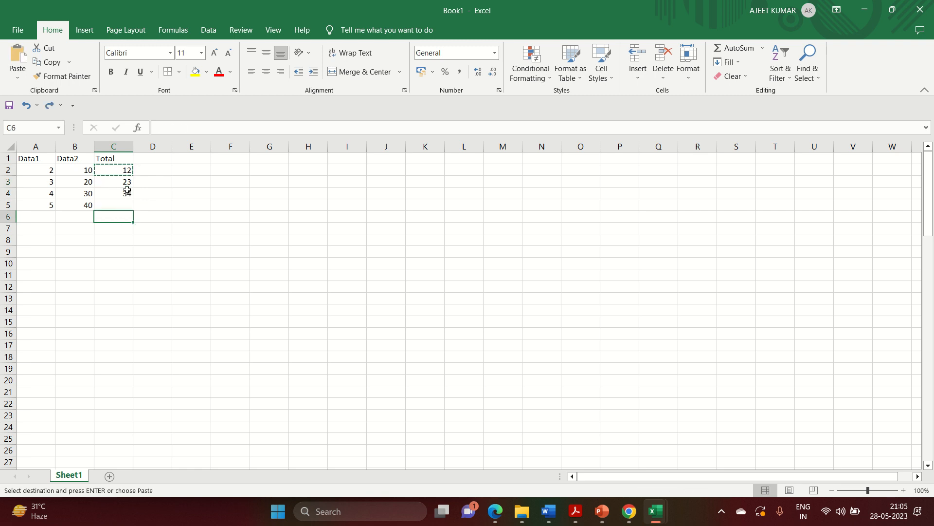
Clear the pasted totals in C3:C4 and fill the C2 formula down through C5.
key("Escape")
left_click_drag(123, 183, 121, 195)
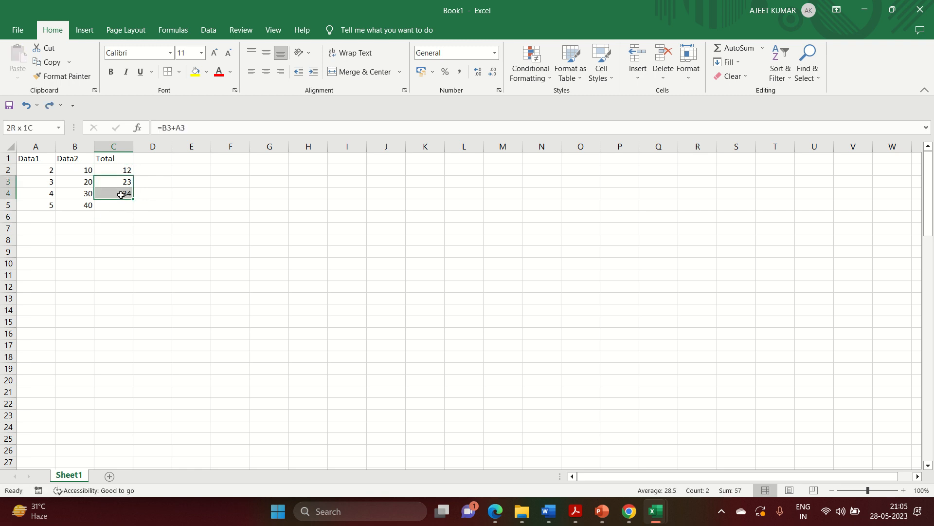
key("Delete")
left_click(122, 171)
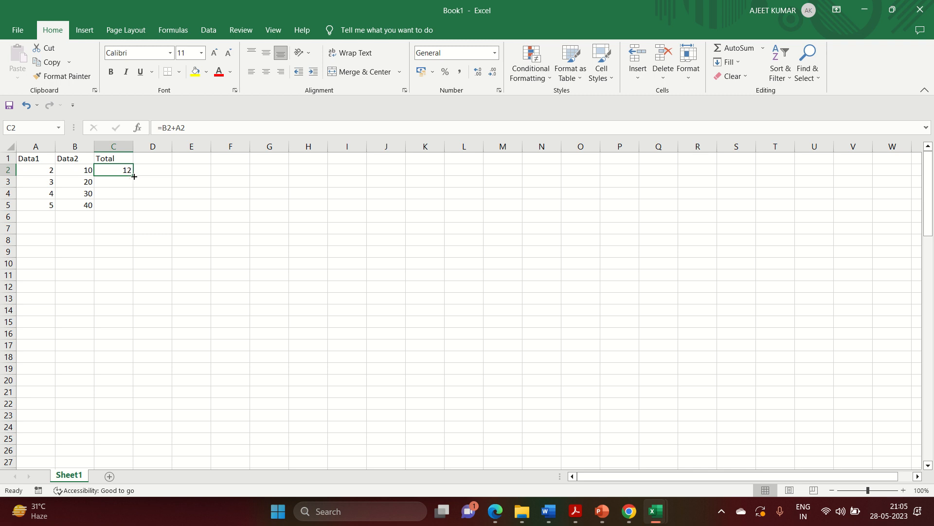
left_click_drag(133, 177, 134, 210)
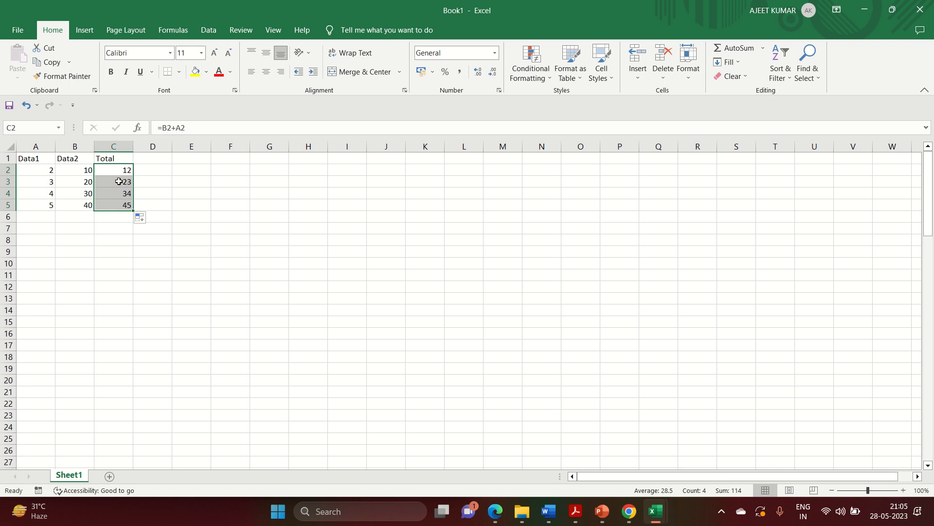
Examine the filled totals in C3:C5, checking the C3 formula against its source cells B3 and A3.
left_click_drag(119, 181, 119, 205)
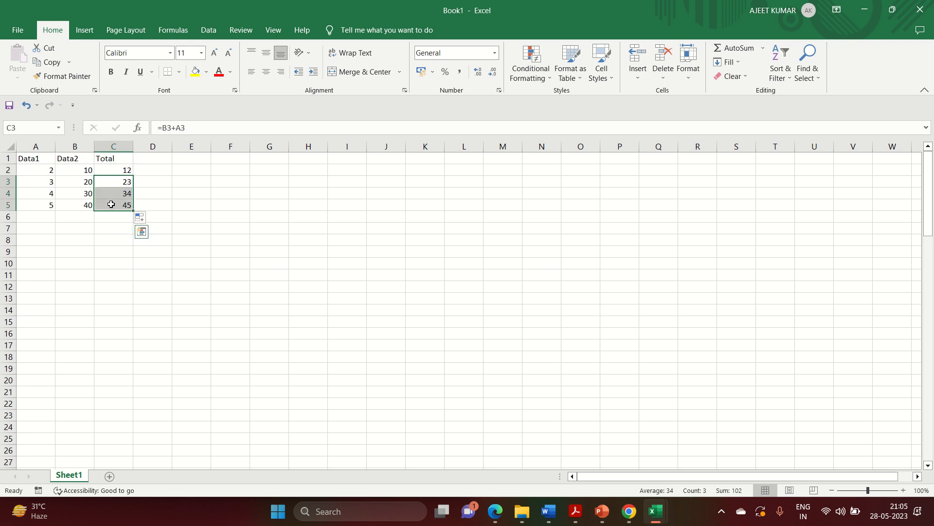
left_click(111, 182)
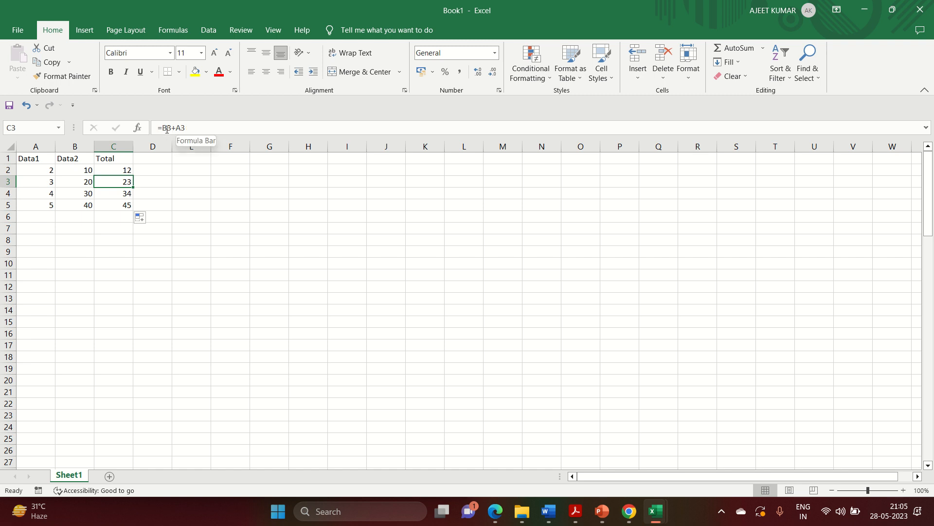
left_click(83, 181)
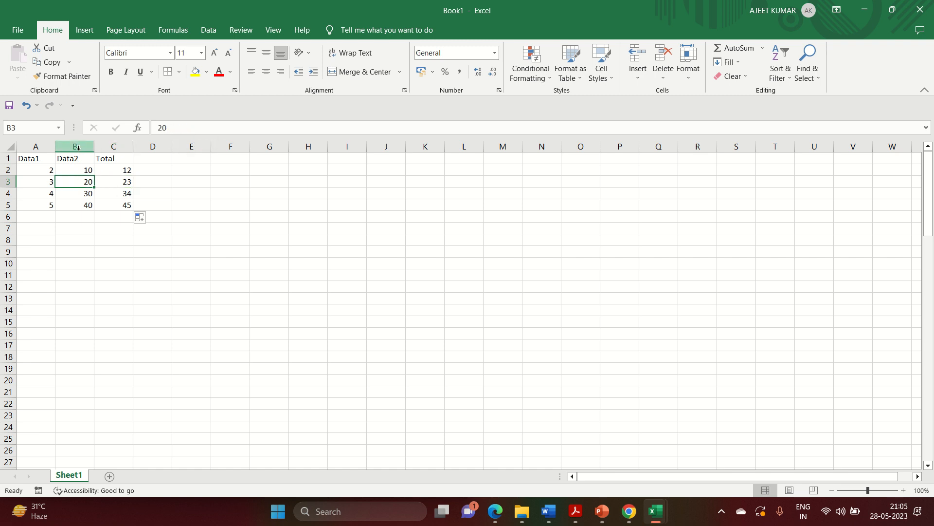
left_click(43, 185)
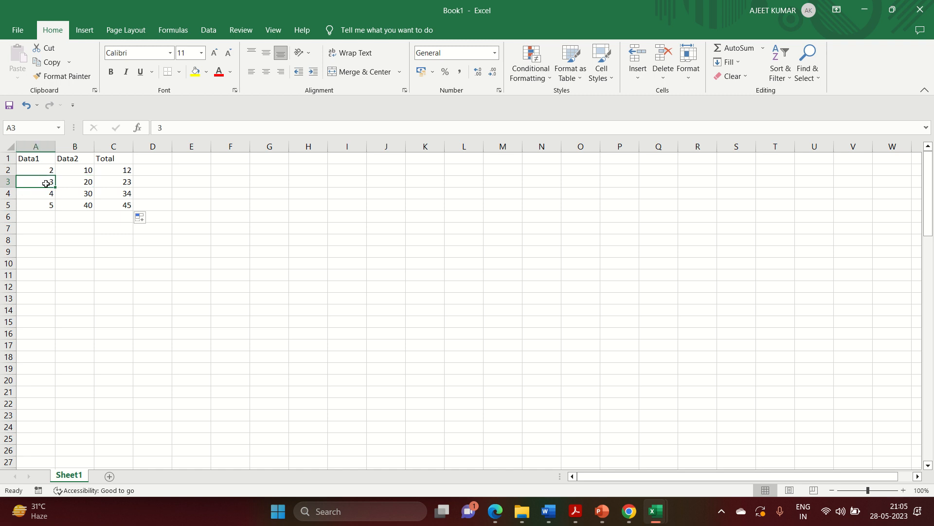
left_click(114, 184)
Set the Data2 values in B2 to 30 and in B3 to 50 to test the total formulas.
left_click(85, 171)
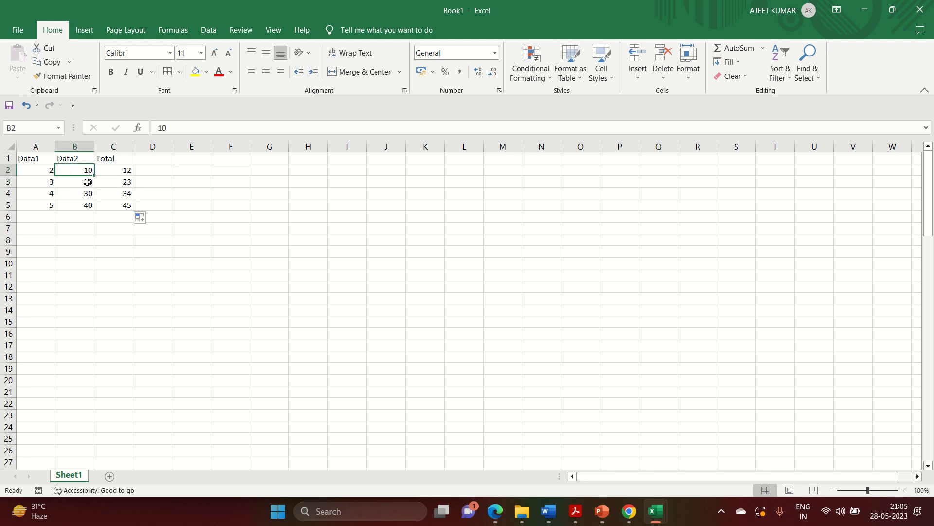
type("30")
key("Return")
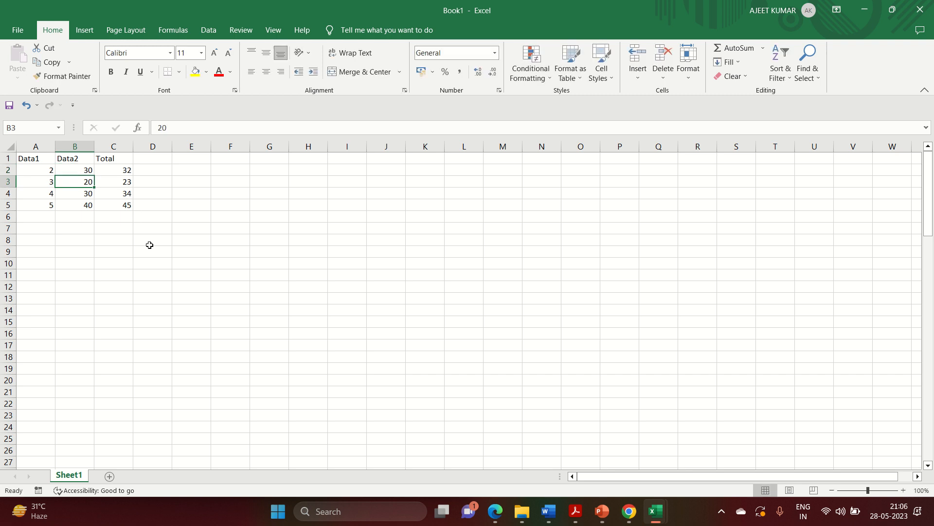
type("50")
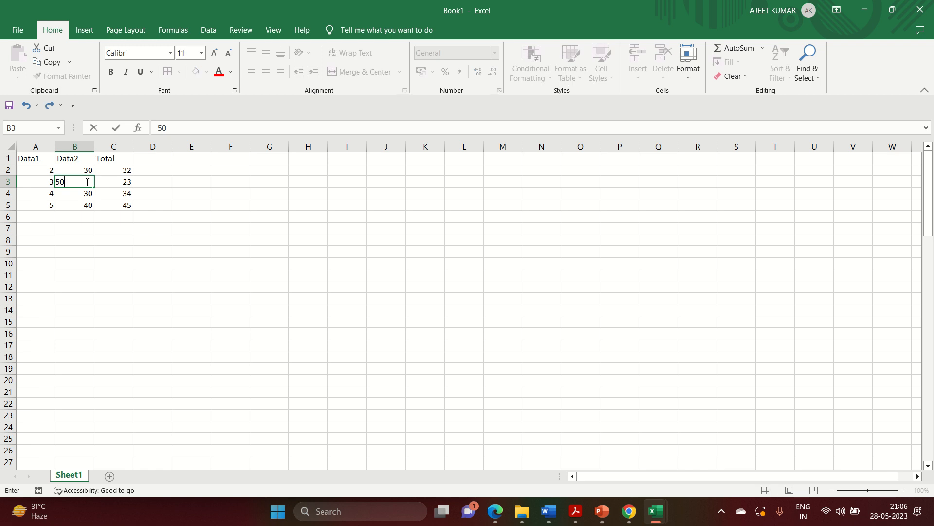
key("Return")
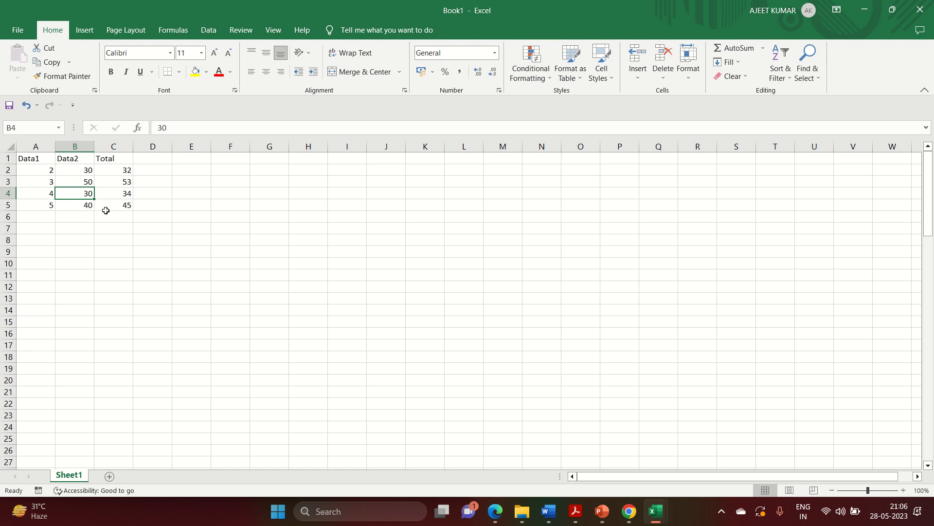
Add a second "Total" column header in cell D1.
left_click(157, 155)
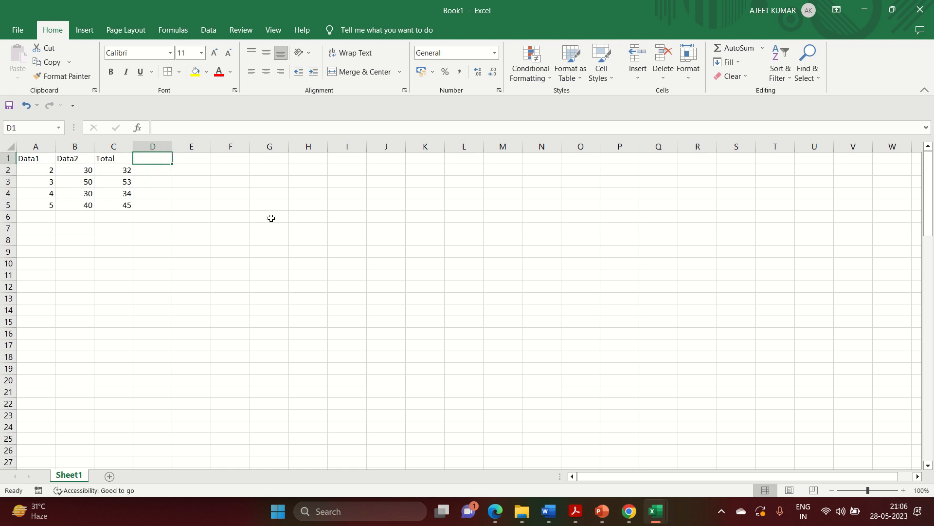
type("Total")
key("Return")
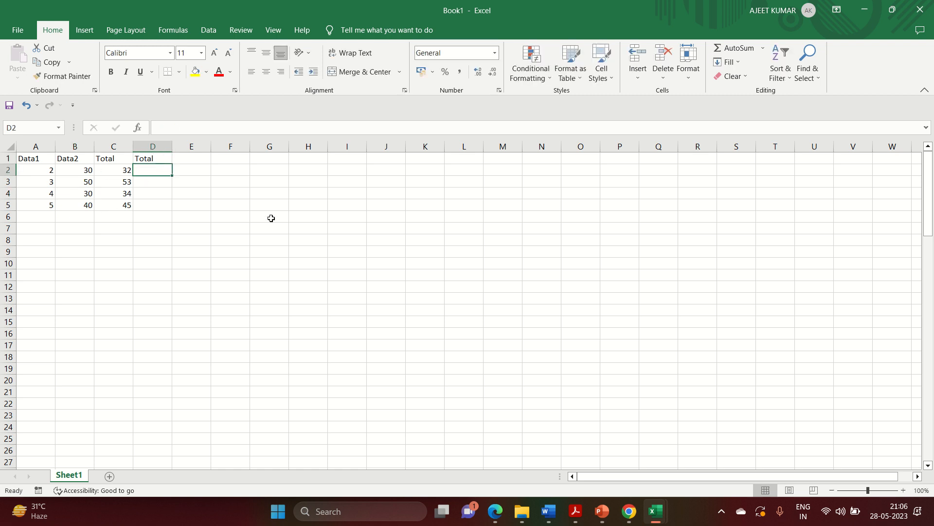
Enter the formula =SUM(A2,B2) in D2 and fill it down through D5.
type("=SUM")
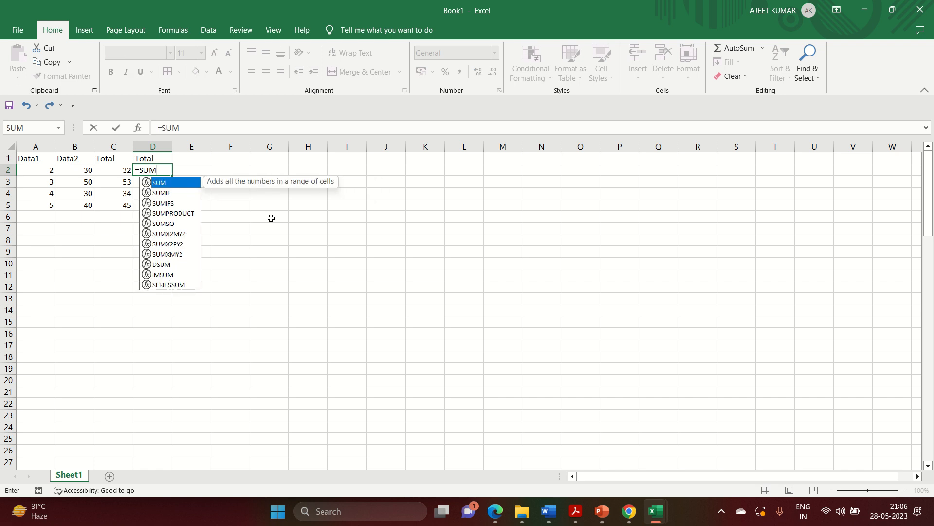
left_click(162, 170)
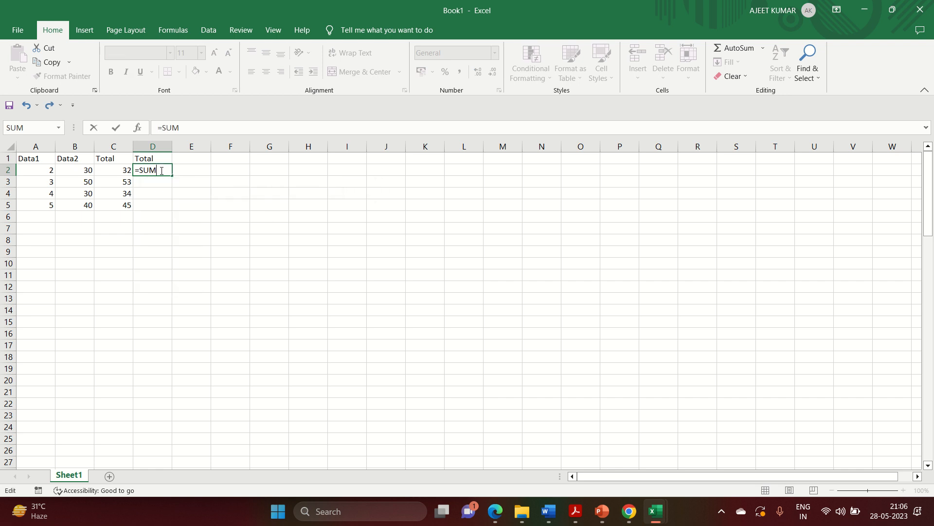
type("(")
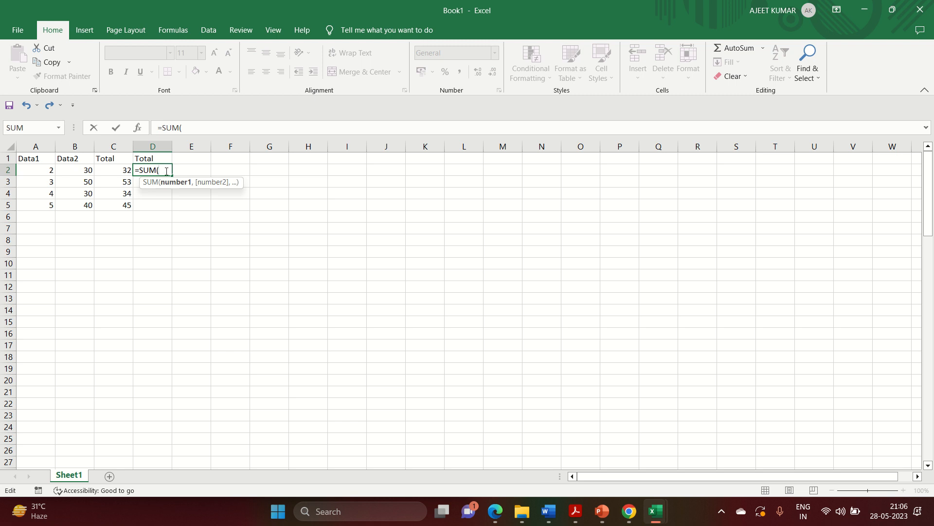
left_click(45, 170)
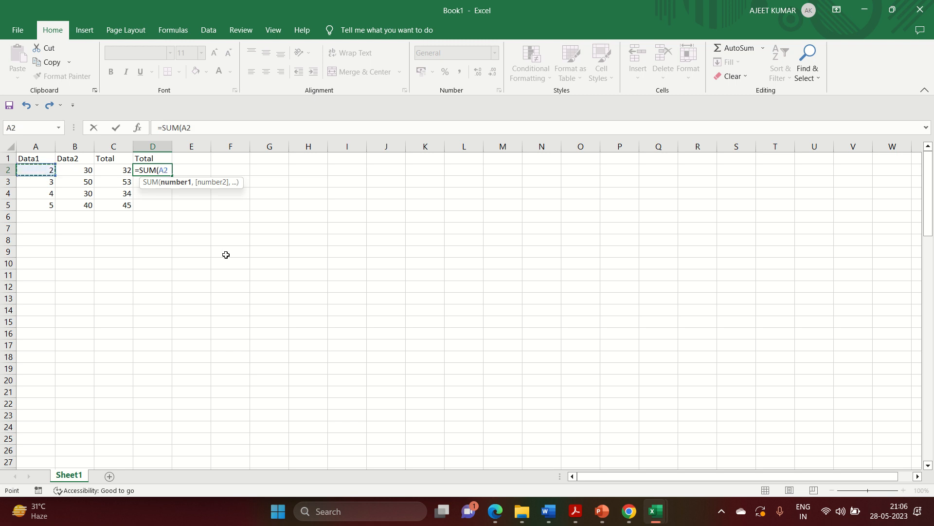
type(",")
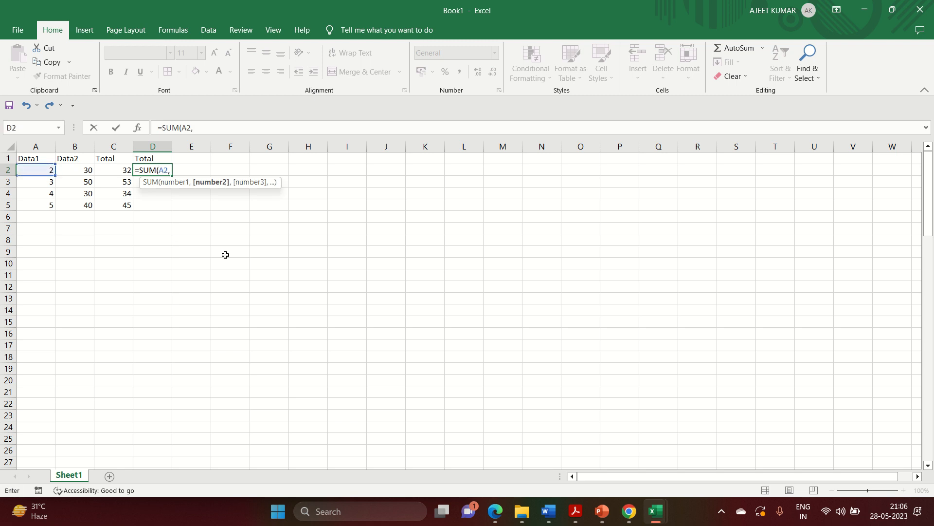
left_click(69, 171)
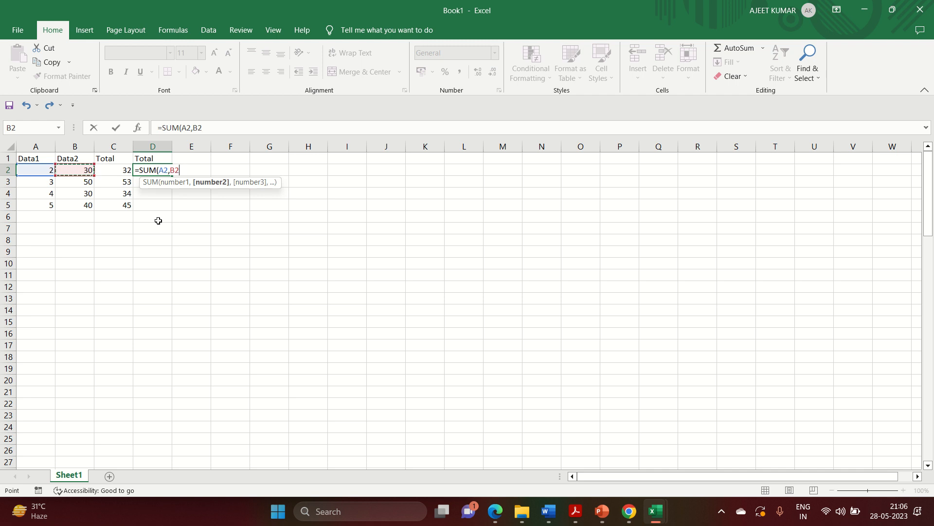
type(")")
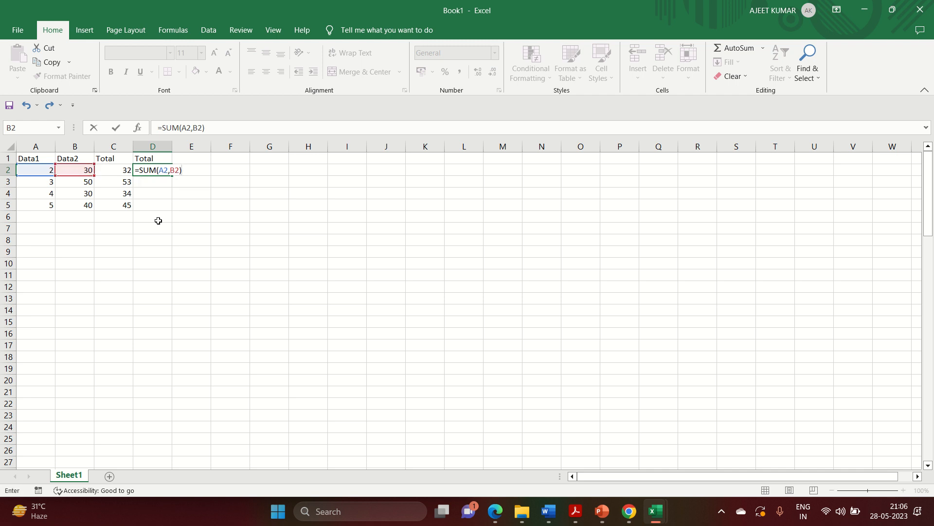
key("Return")
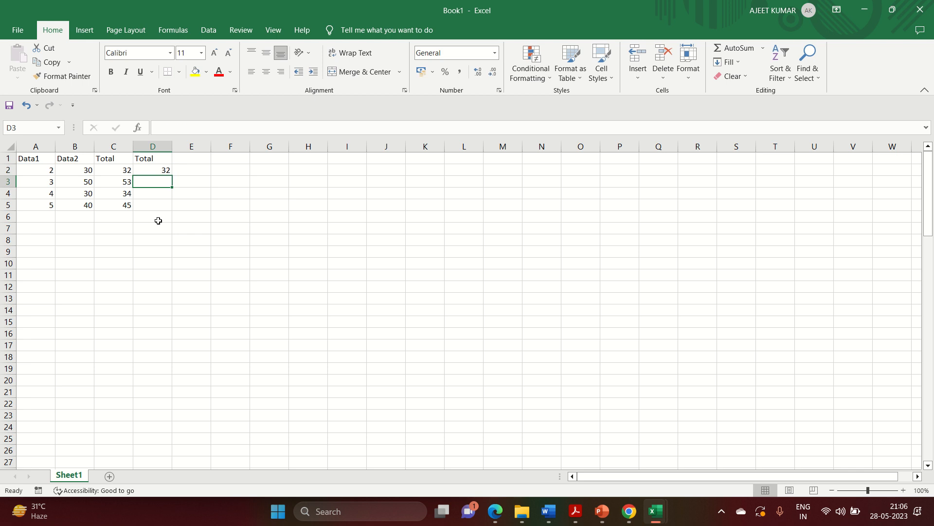
left_click(141, 172)
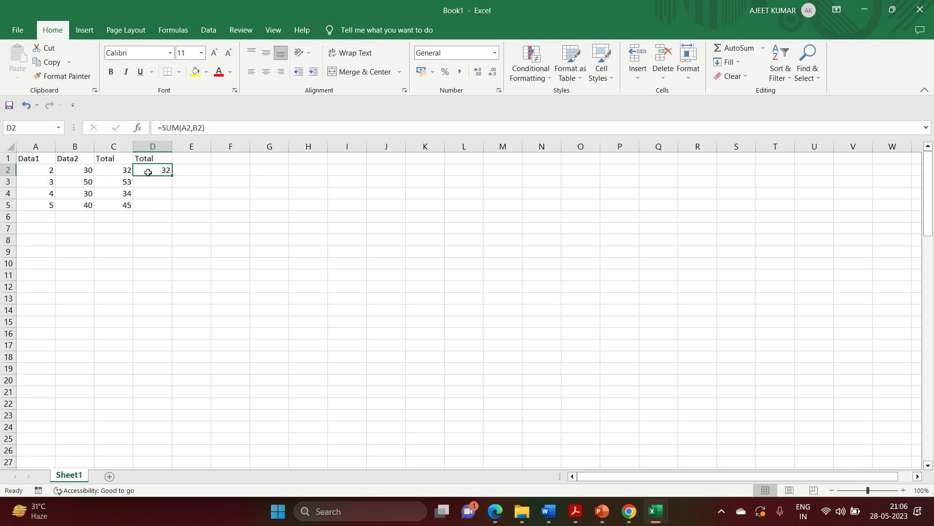
double_click(174, 176)
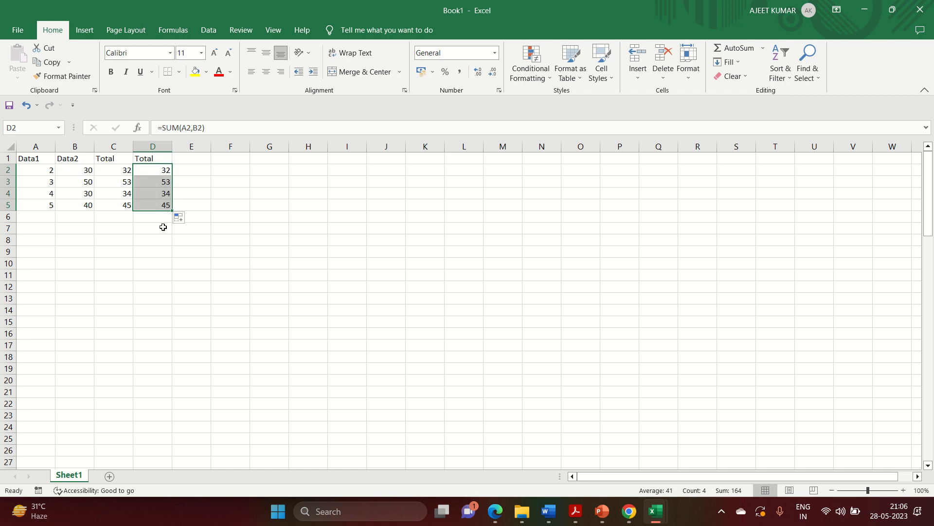
Change the C2 formula to the subtraction =B2-A2 and fill it down through C5.
left_click(120, 172)
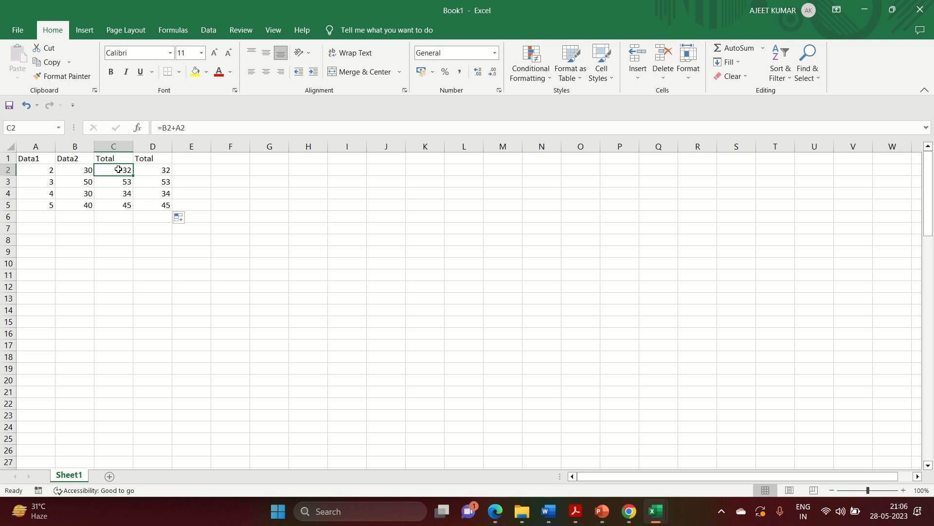
double_click(117, 171)
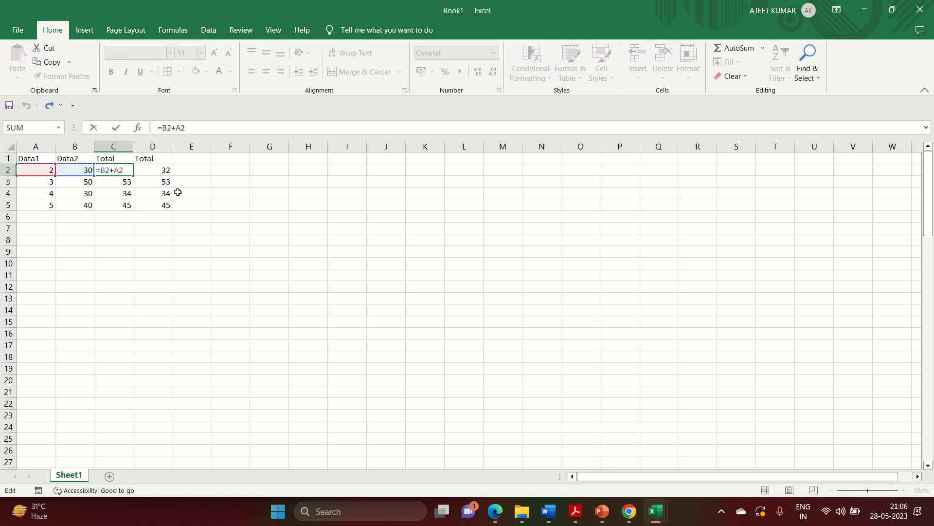
key("BackSpace")
type("-")
key("Return")
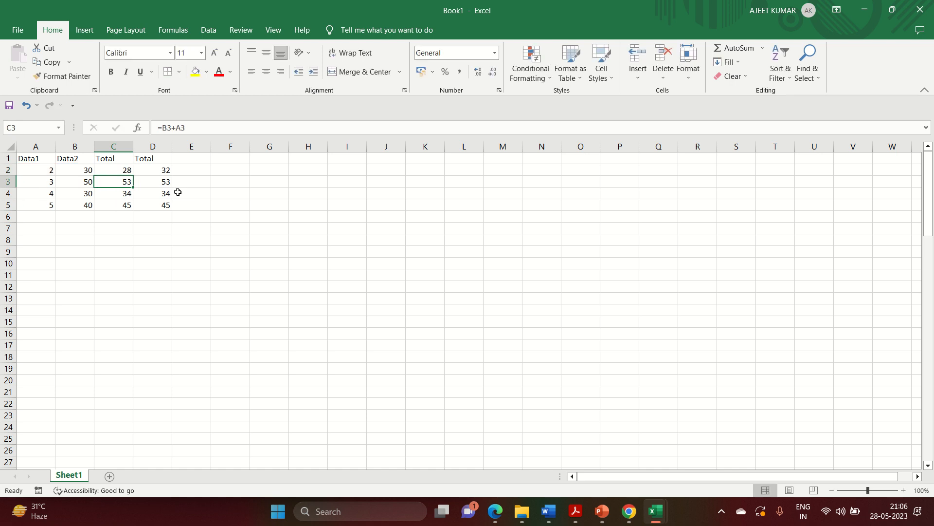
left_click(81, 171)
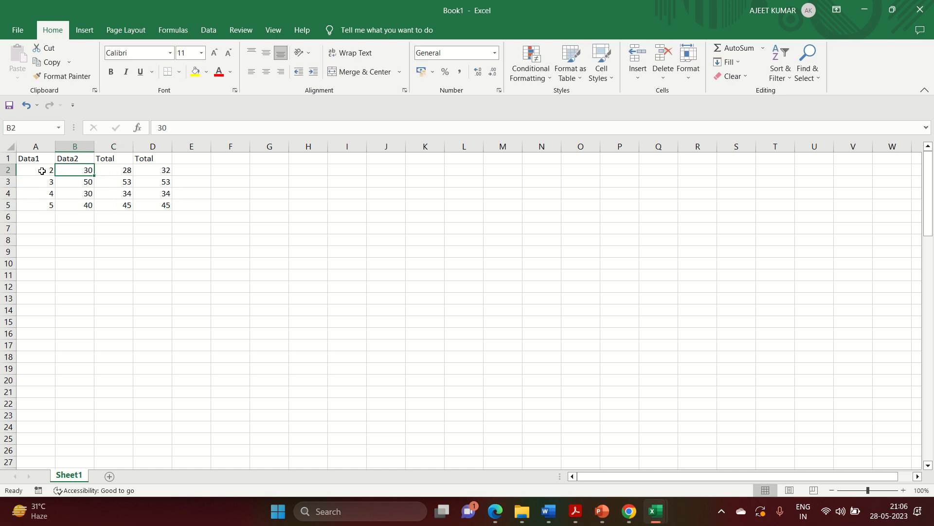
left_click(25, 169)
left_click(105, 172)
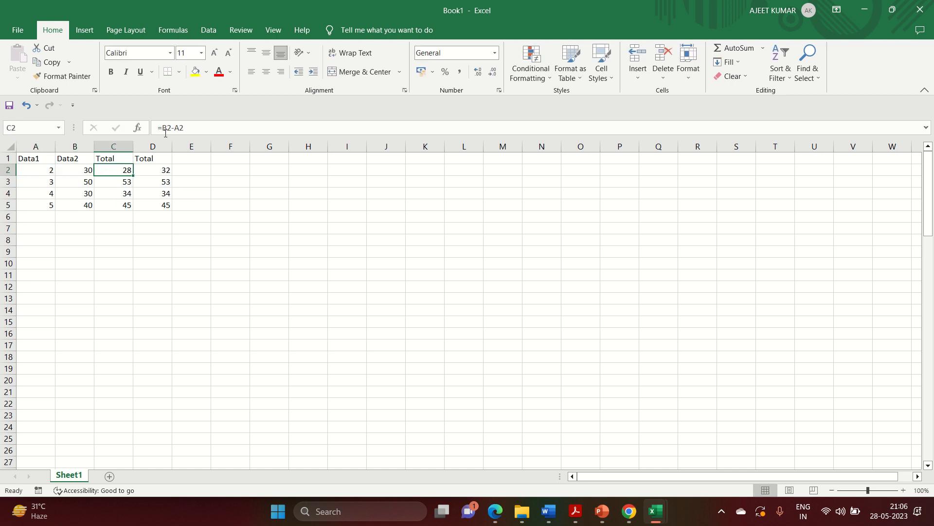
double_click(134, 174)
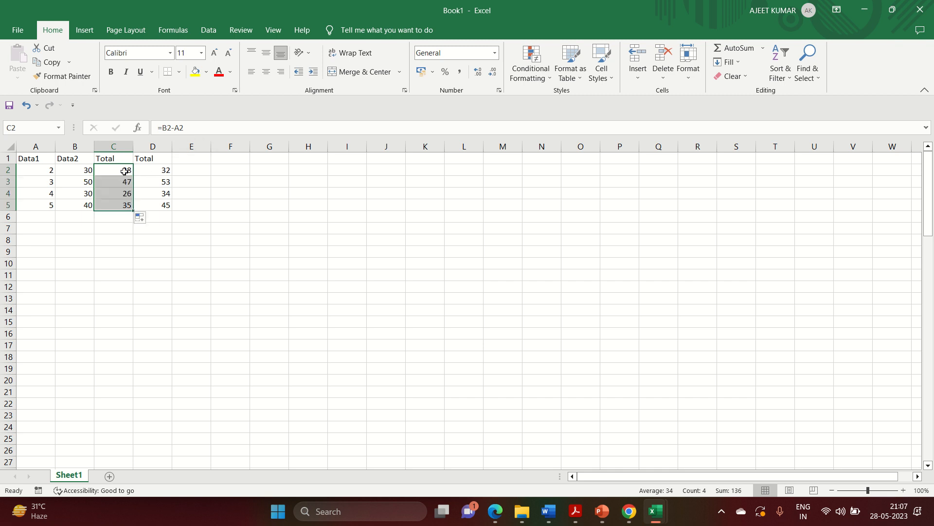
Set the Data2 value in B3 to 30 and check the formula in C3.
left_click(78, 187)
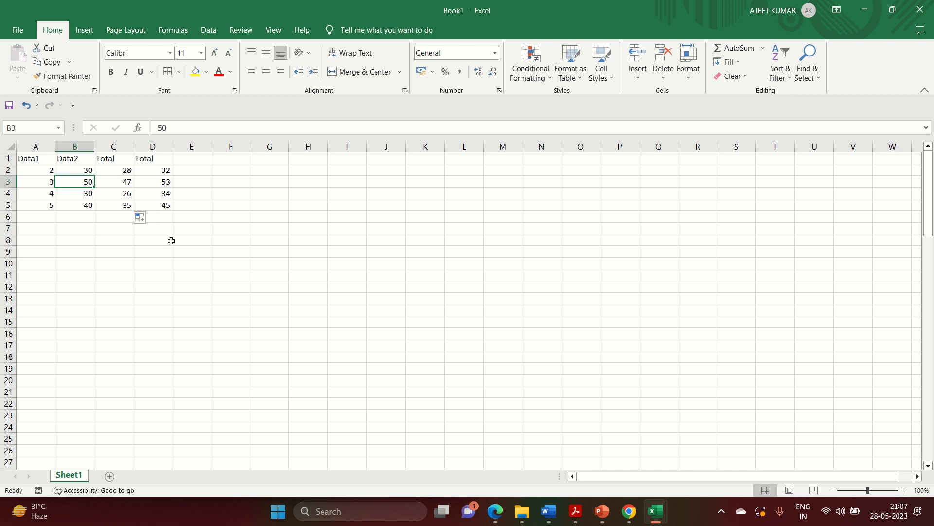
type("30")
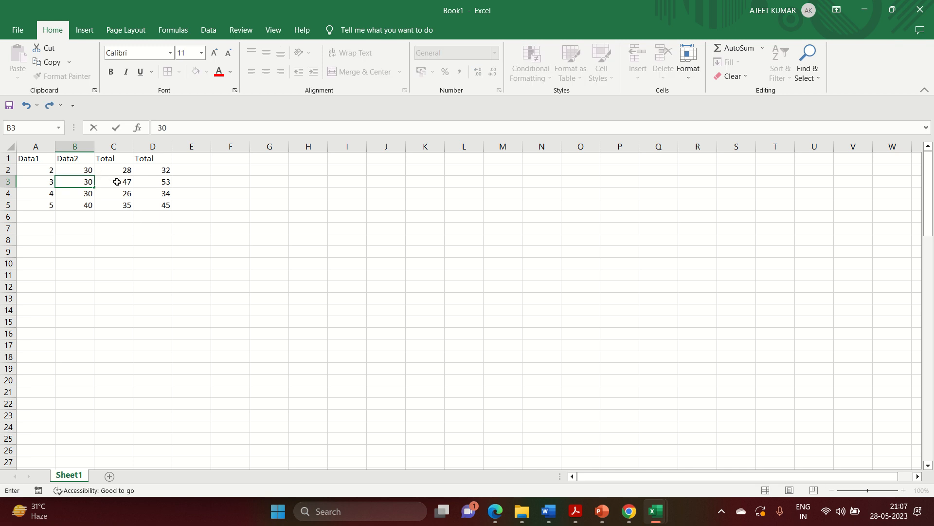
key("Return")
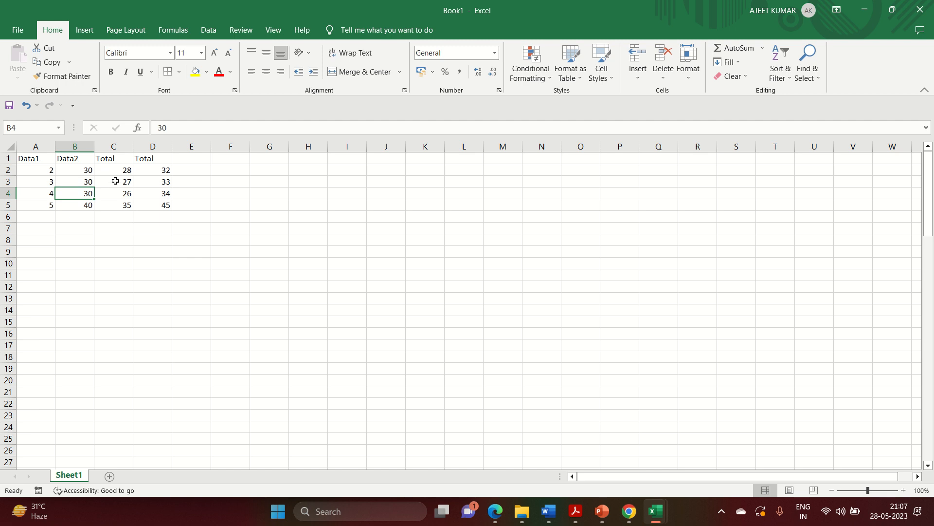
left_click(117, 182)
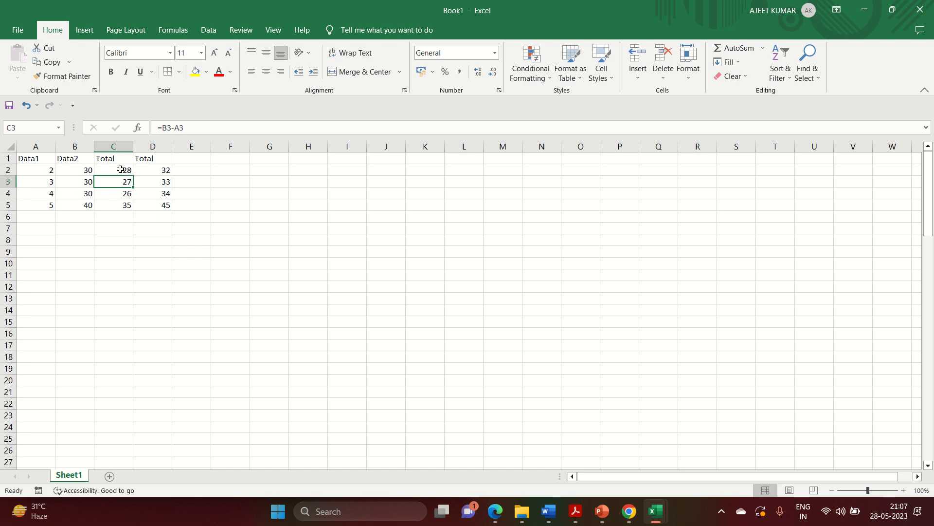
Change the C2 formula to the multiplication =B2*A2 and fill it down through C5.
double_click(122, 169)
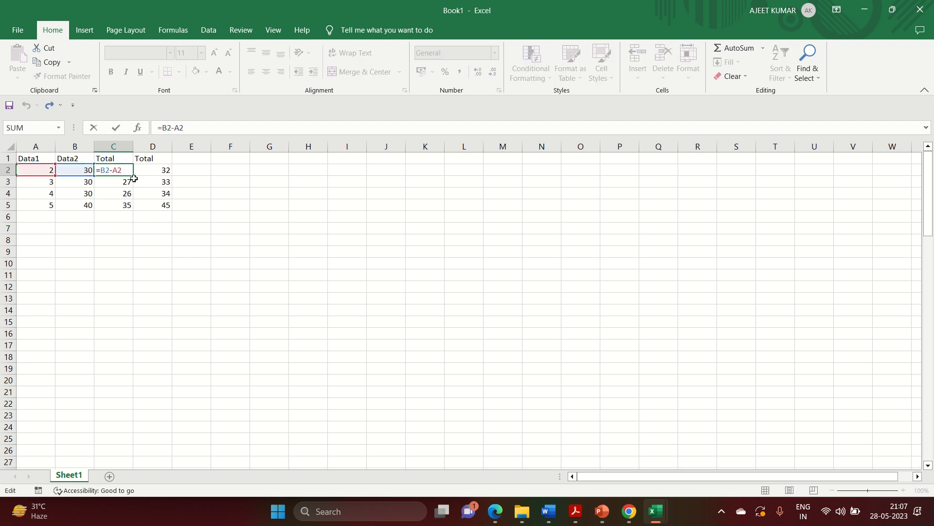
key("BackSpace")
type("*")
key("Return")
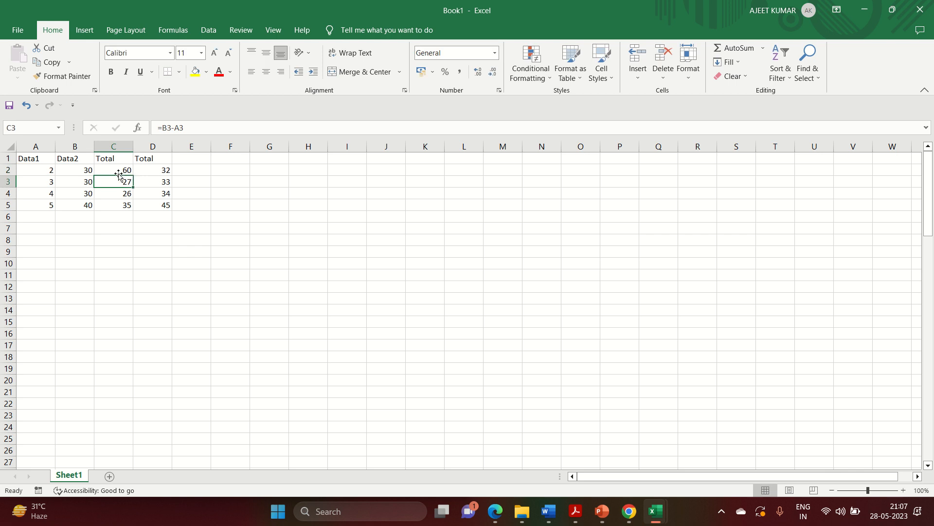
left_click(119, 173)
double_click(133, 176)
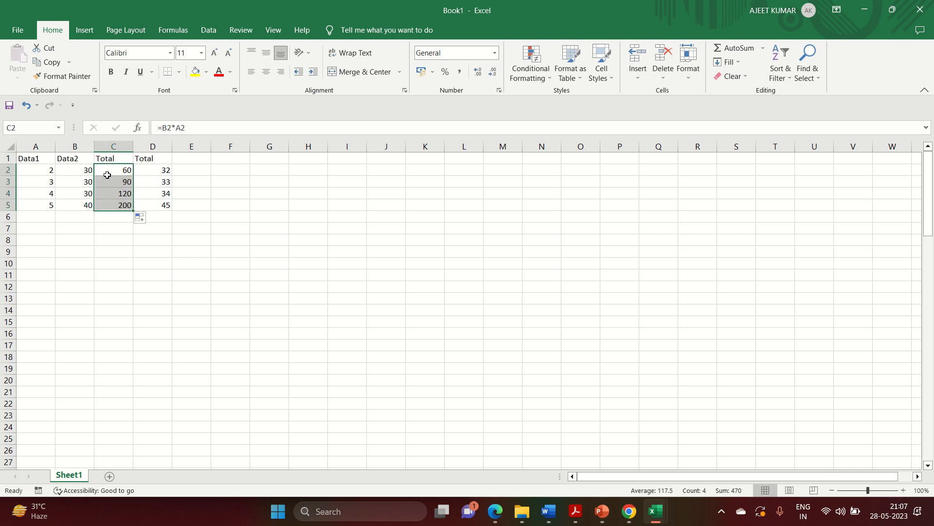
Change the C2 formula to the division =B2/A2 and check it against its source cell B2.
double_click(124, 171)
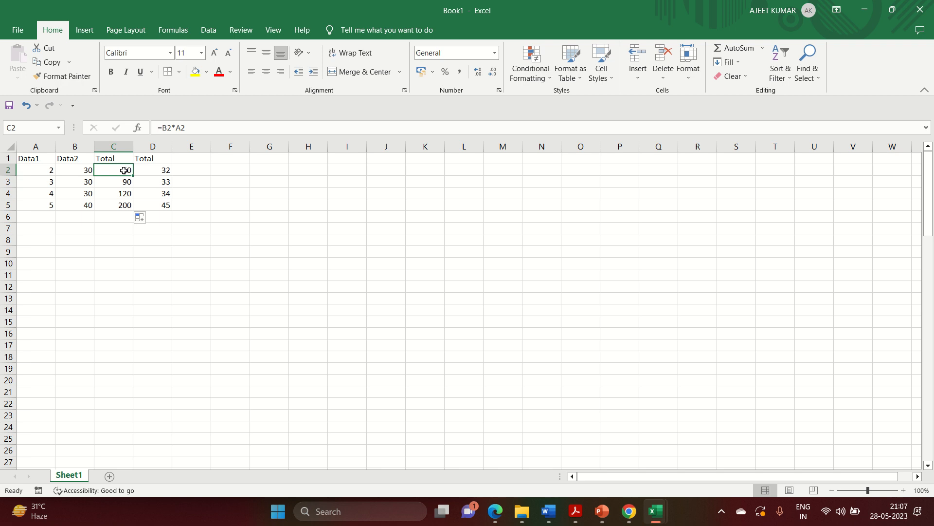
key("BackSpace")
key("BackSpace")
key("BackSpace")
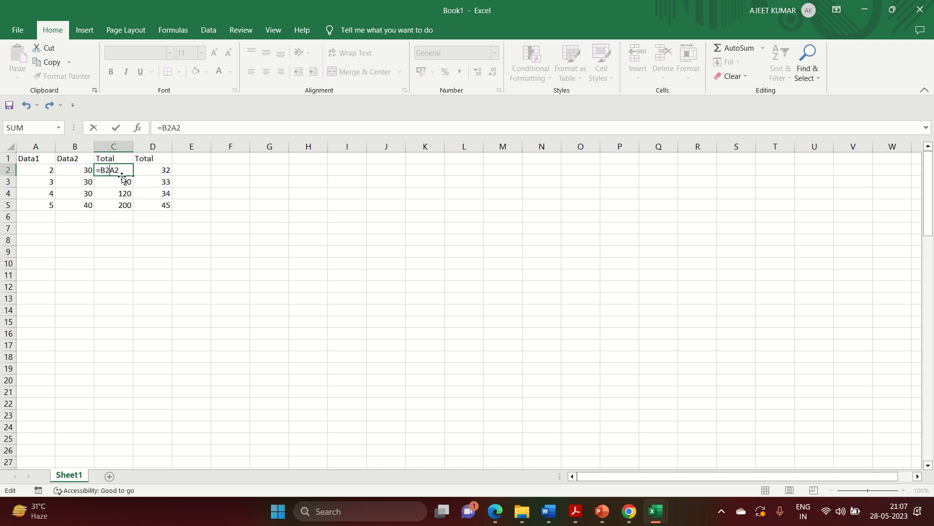
type("/A2")
key("Return")
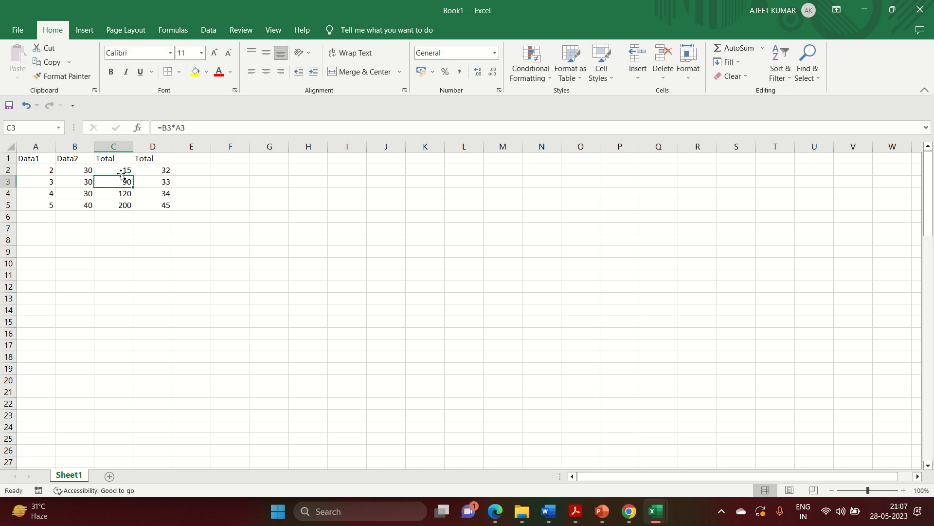
left_click(120, 173)
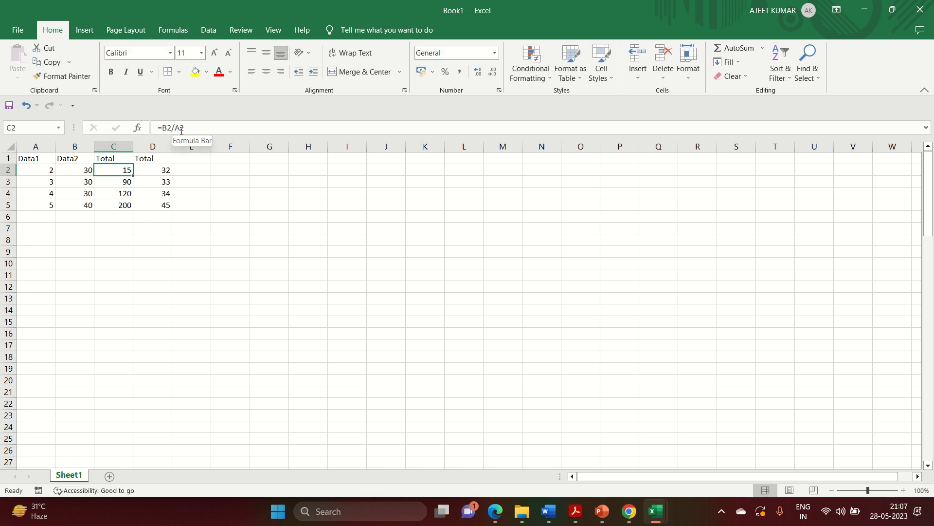
left_click(74, 170)
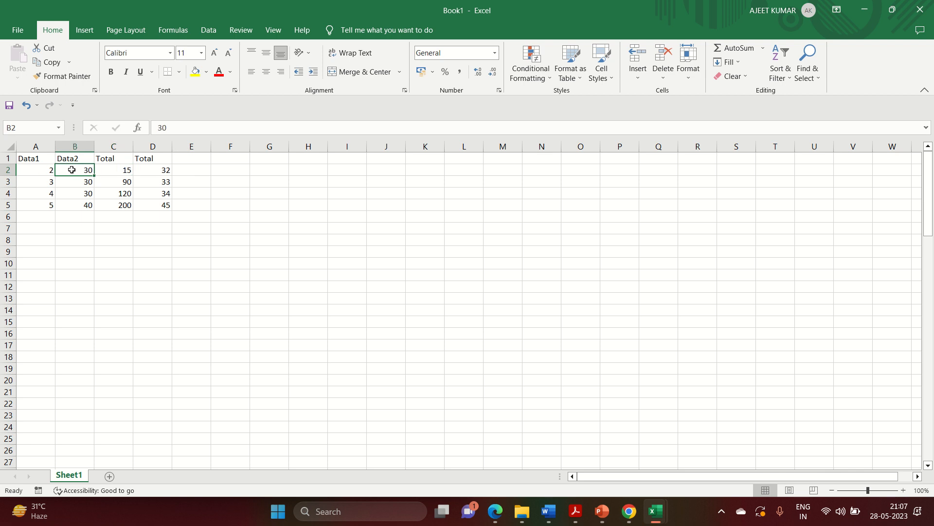
left_click(121, 171)
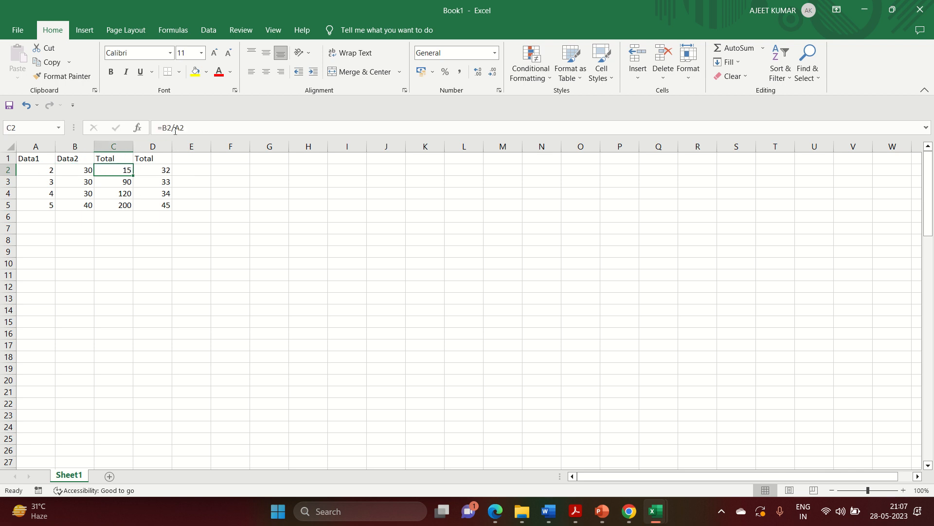
Inspect the SUM function in the D2 formula without changing it.
left_click(157, 172)
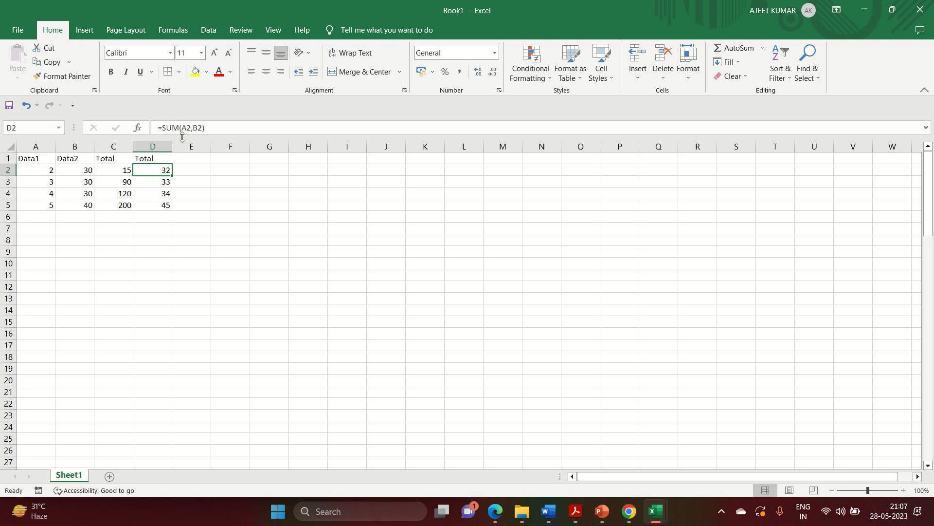
left_click_drag(179, 129, 162, 128)
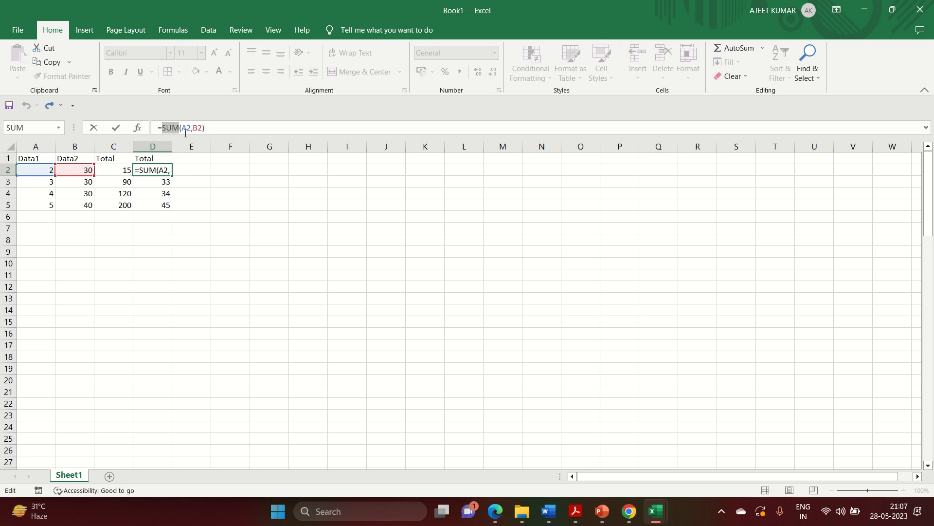
key("Escape")
Enter the formula =PRODUCT(A2,B2) in E2 and fill it down through E5.
left_click(192, 172)
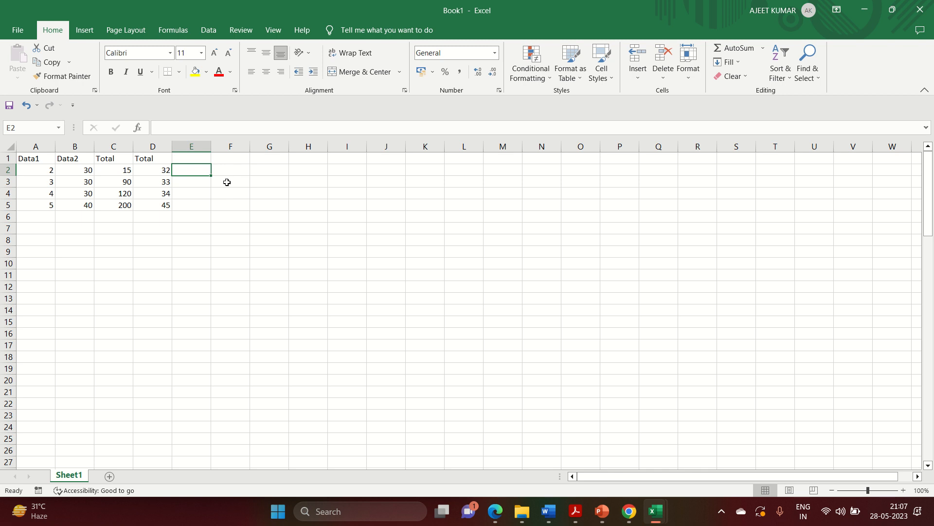
type("=PRO")
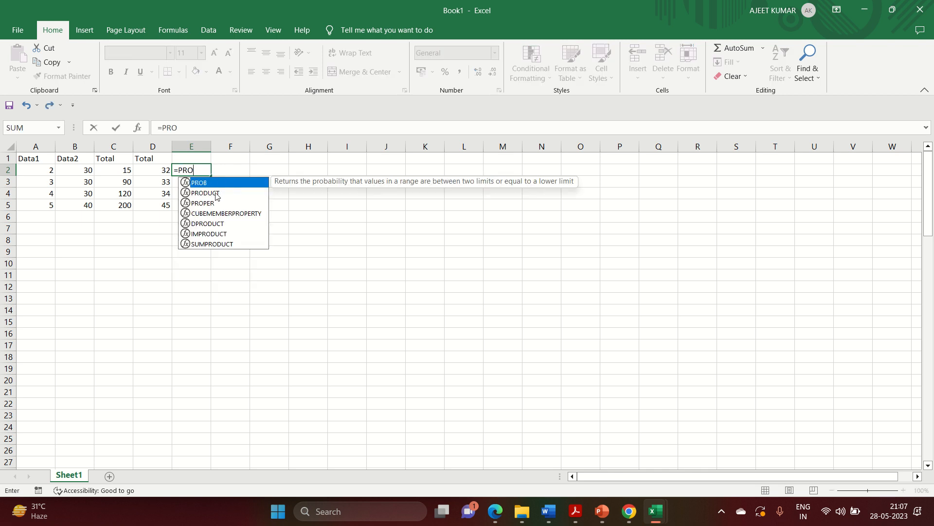
left_click(217, 193)
double_click(217, 193)
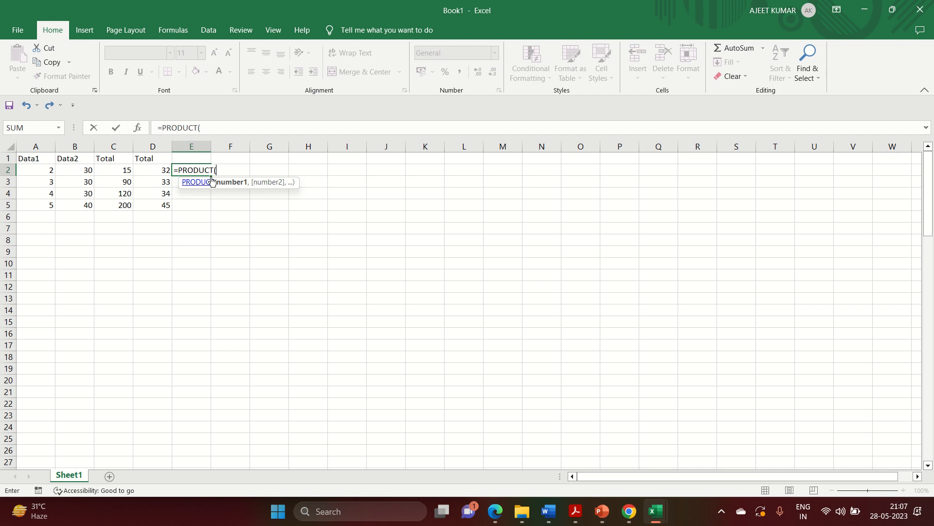
left_click(52, 172)
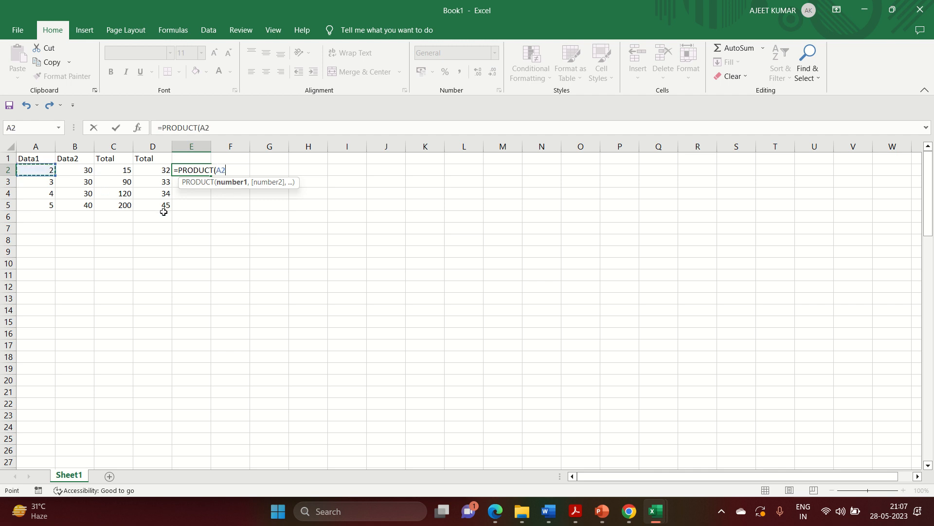
type(",")
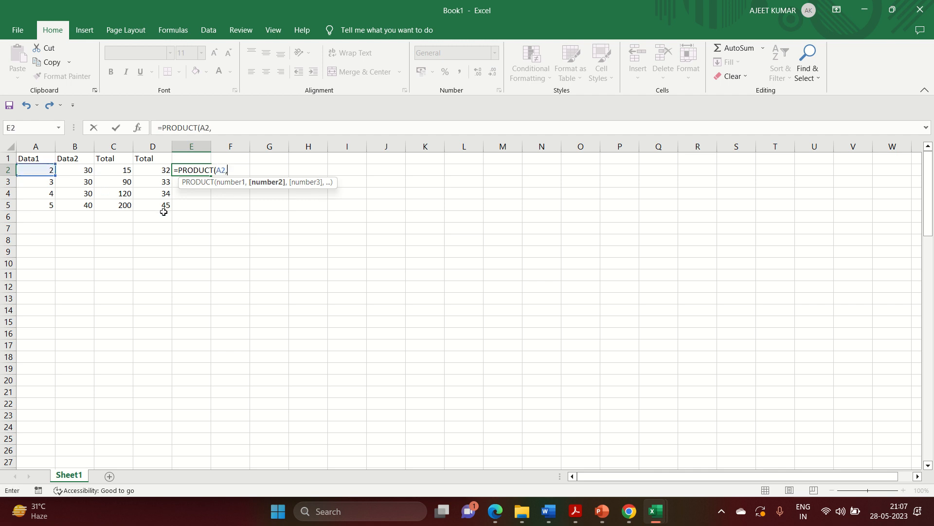
left_click(69, 171)
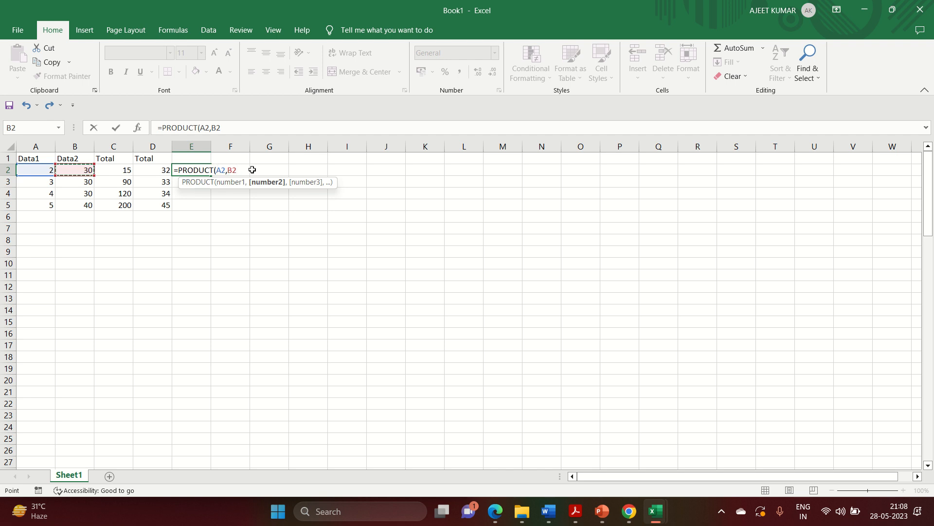
type(")")
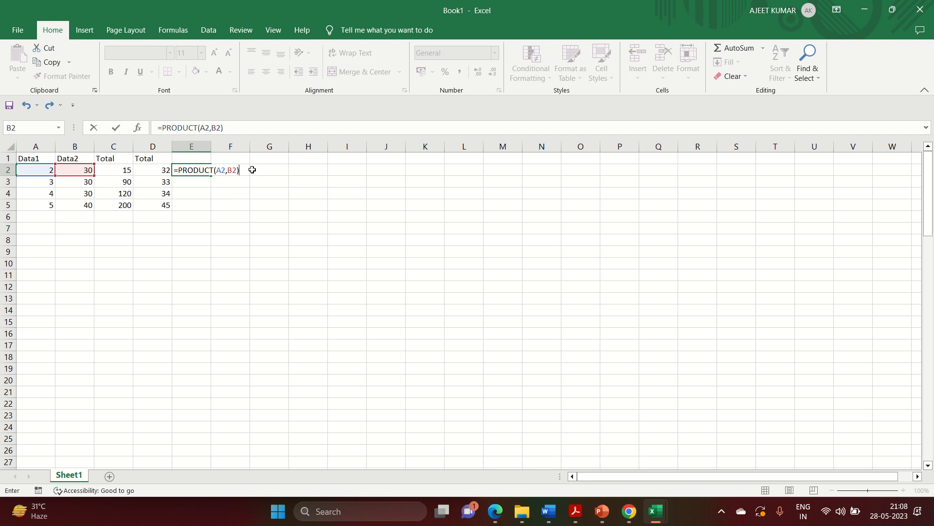
key("Return")
left_click(194, 170)
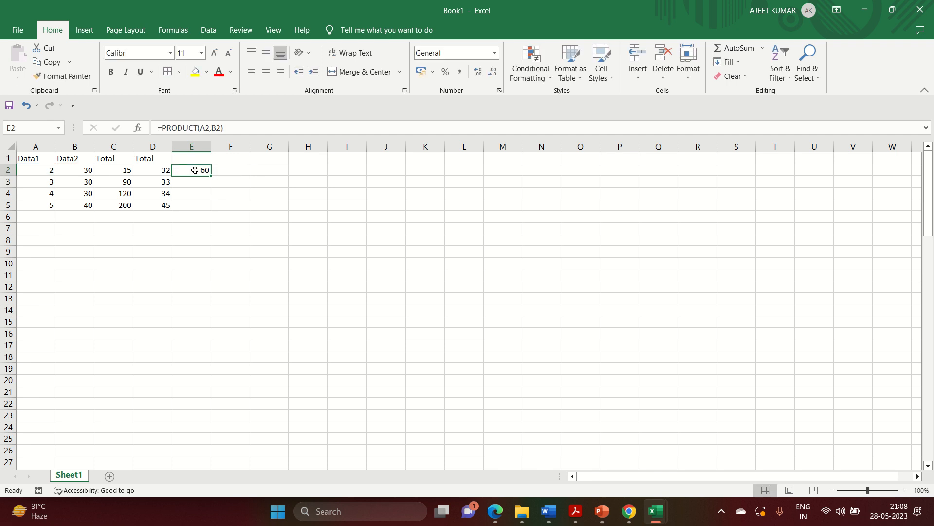
double_click(211, 176)
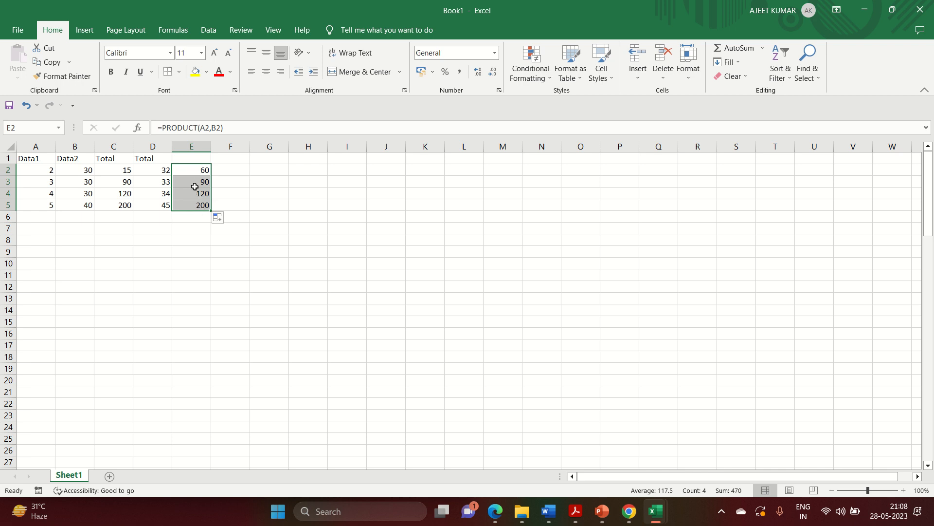
Total D2:D5 in cell D6 with AutoSum and check the range its formula references.
left_click_drag(159, 171, 159, 207)
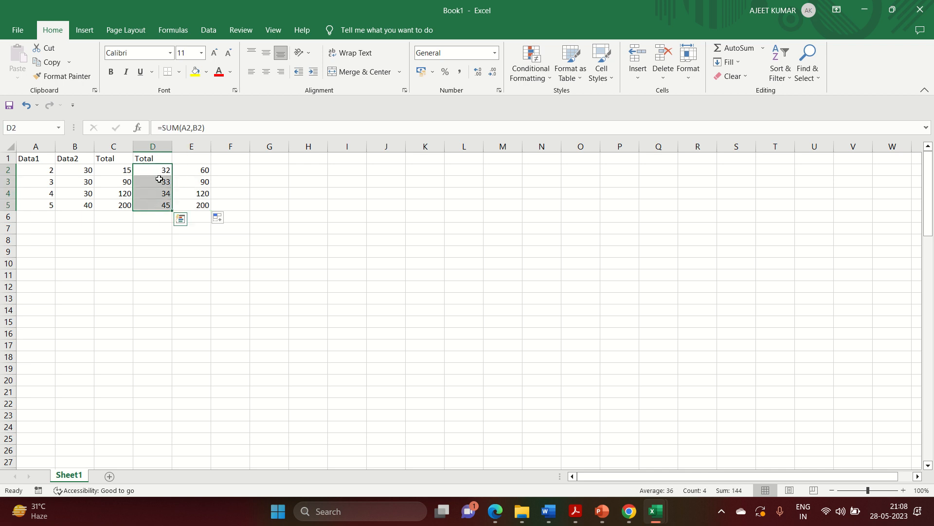
left_click(156, 218)
type("=")
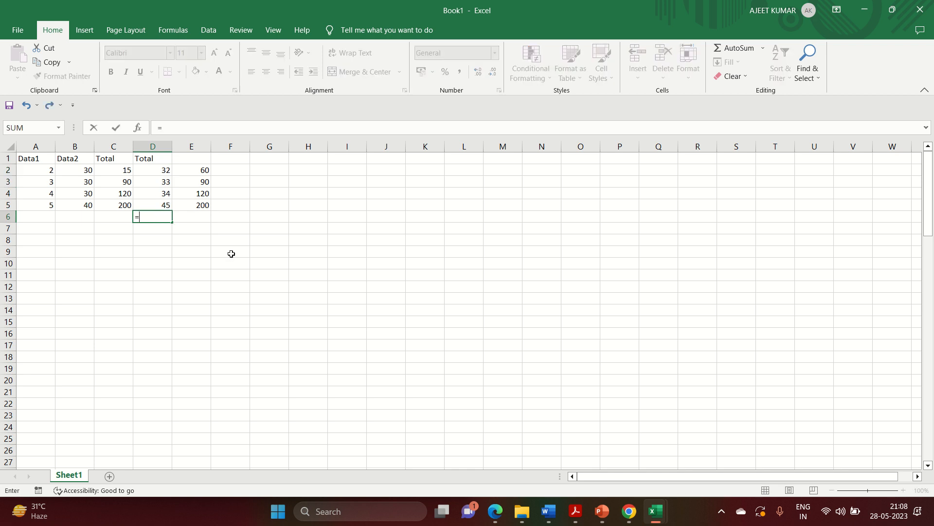
left_click(745, 50)
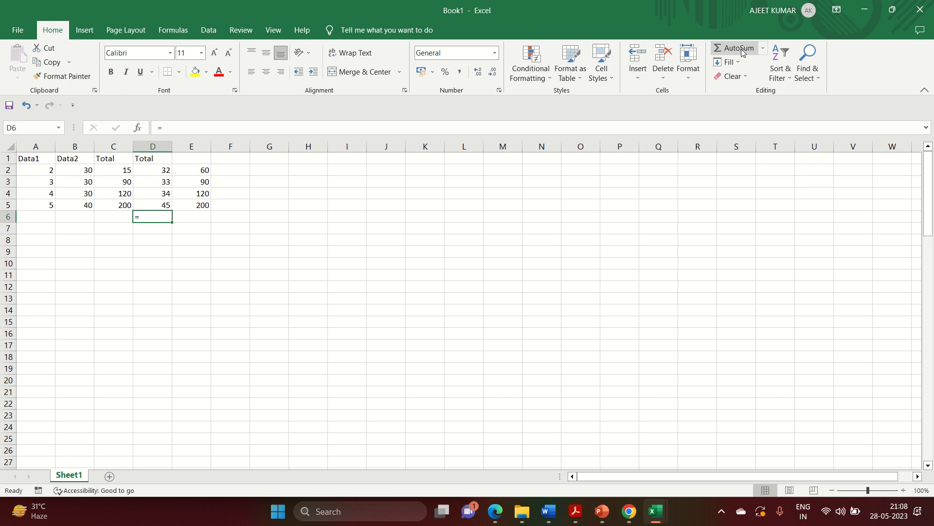
left_click(743, 51)
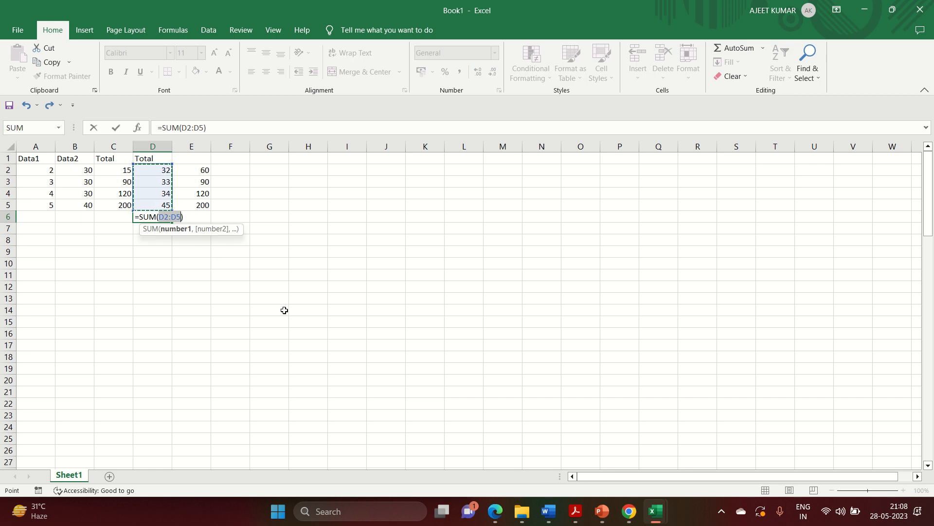
key("Return")
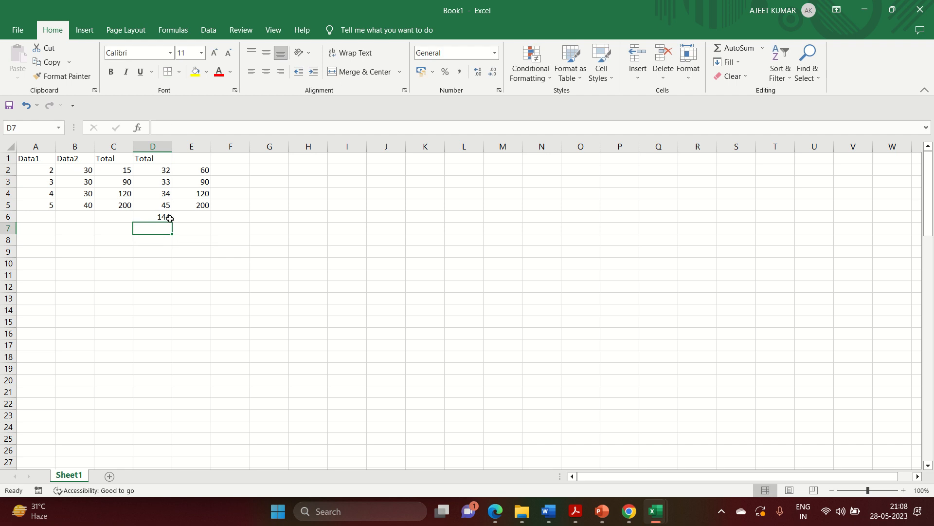
double_click(155, 216)
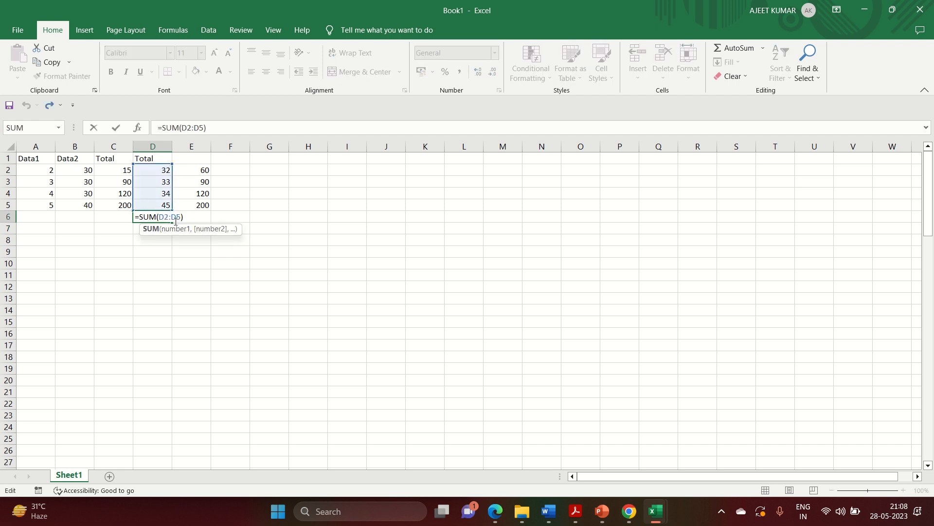
left_click(152, 170)
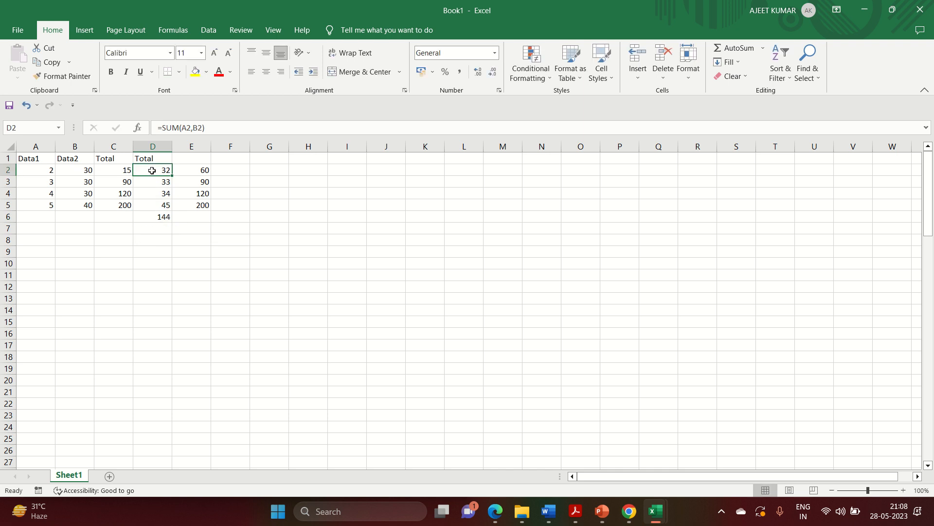
Rewrite the D6 total with separate cell references as =SUM(D2,D3,D4,D5).
double_click(145, 217)
left_click(167, 217)
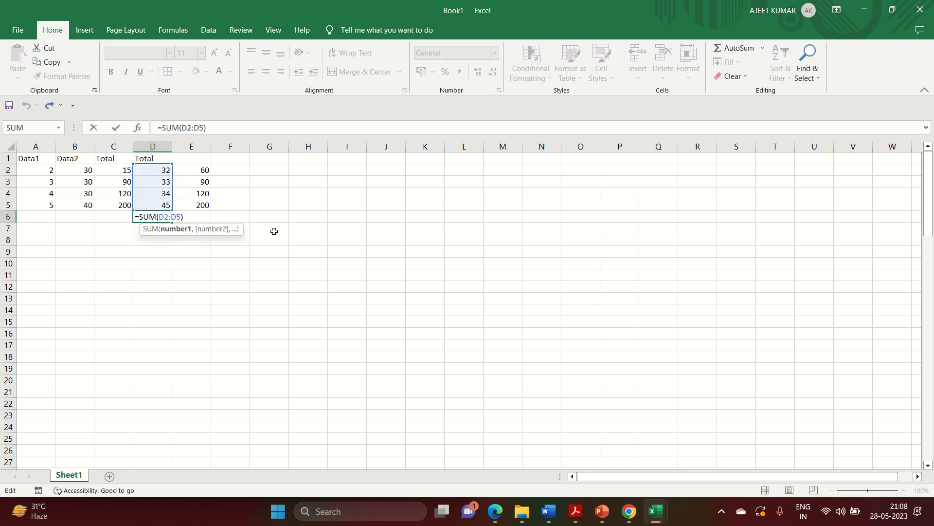
key("BackSpace")
type(",D3")
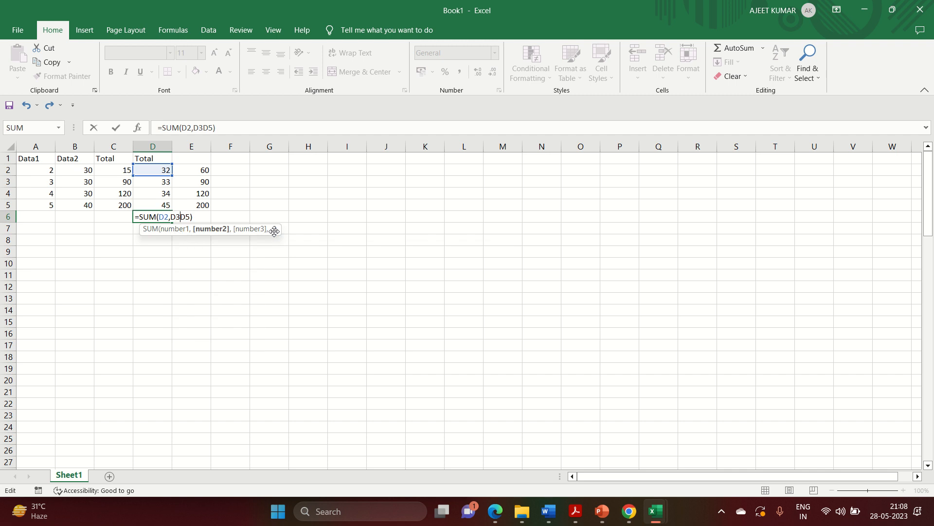
type(",D4,")
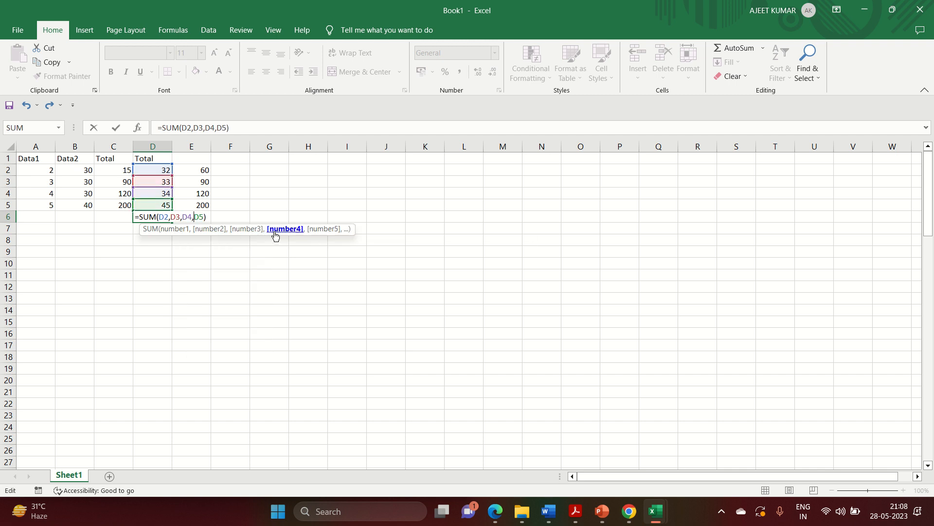
key("End")
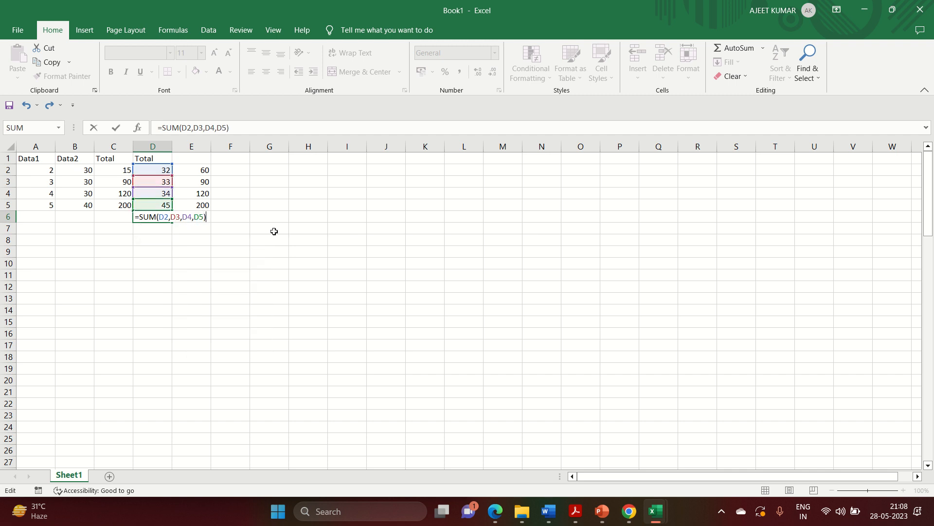
key("Return")
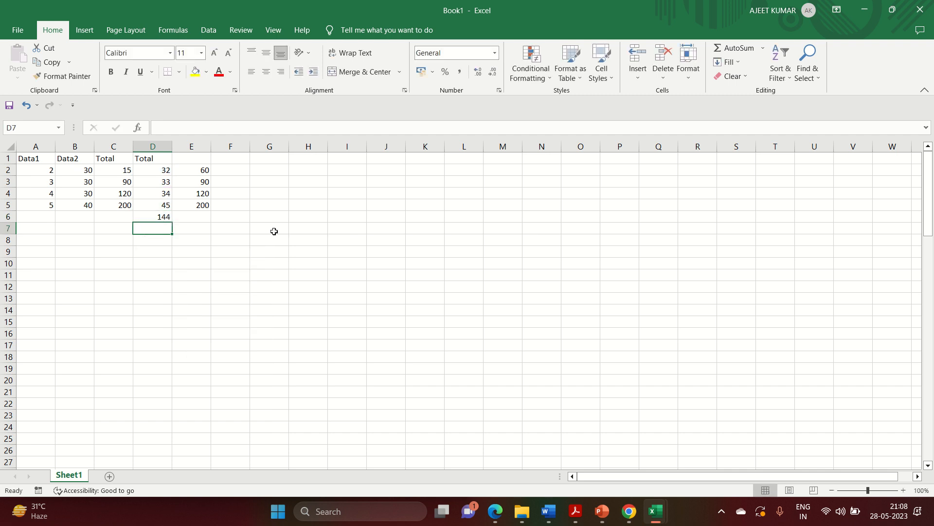
left_click(155, 219)
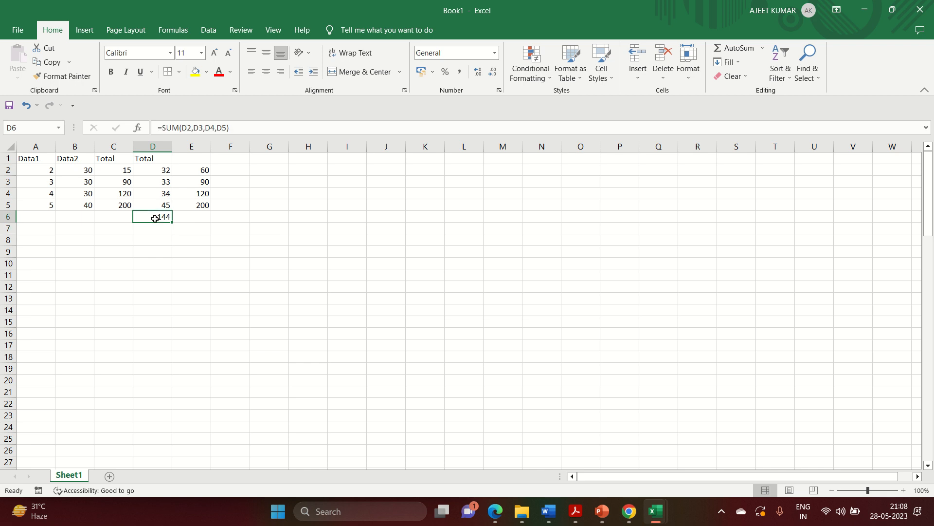
Replace the separate references in the D6 total with a range, making it =SUM(D2:D5).
double_click(162, 218)
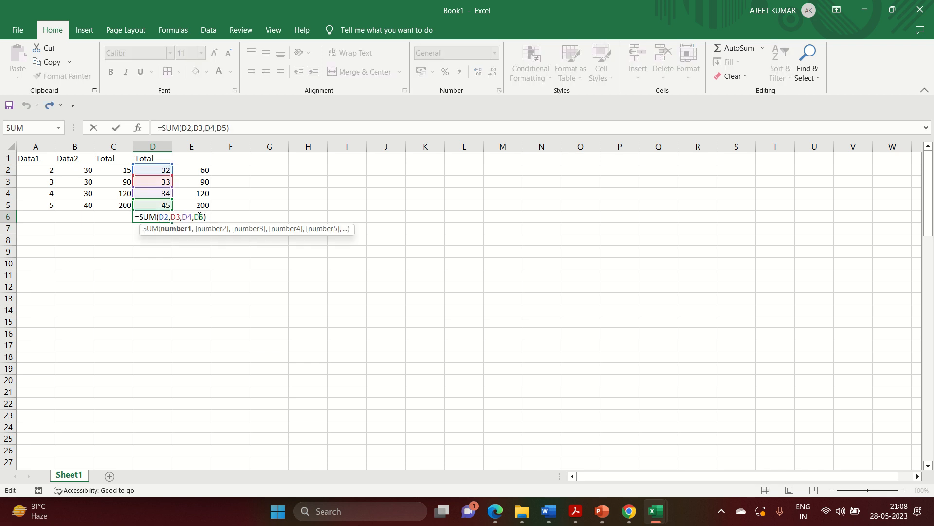
left_click_drag(205, 217, 181, 217)
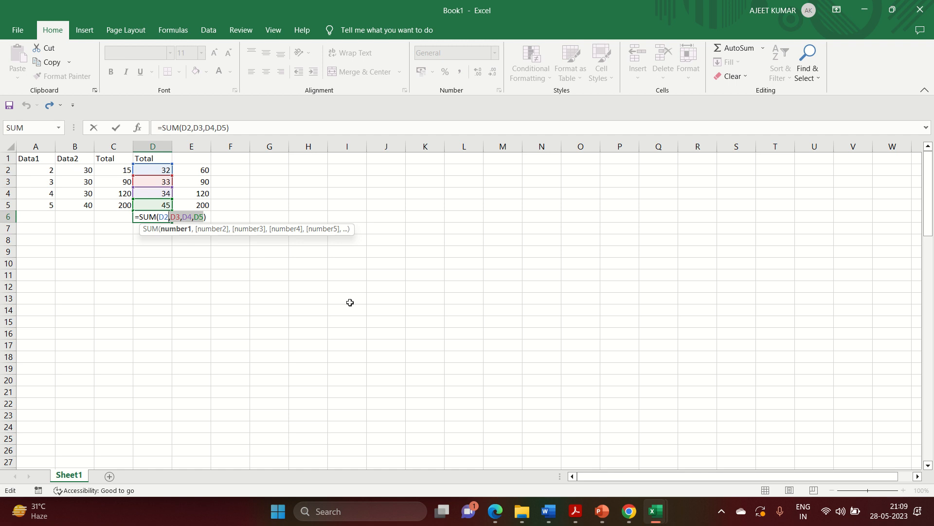
type(":")
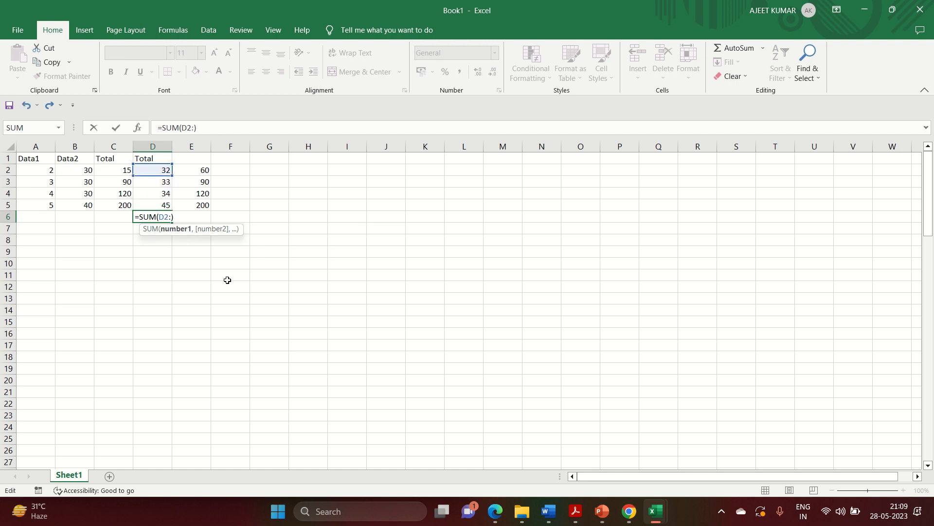
type("D5")
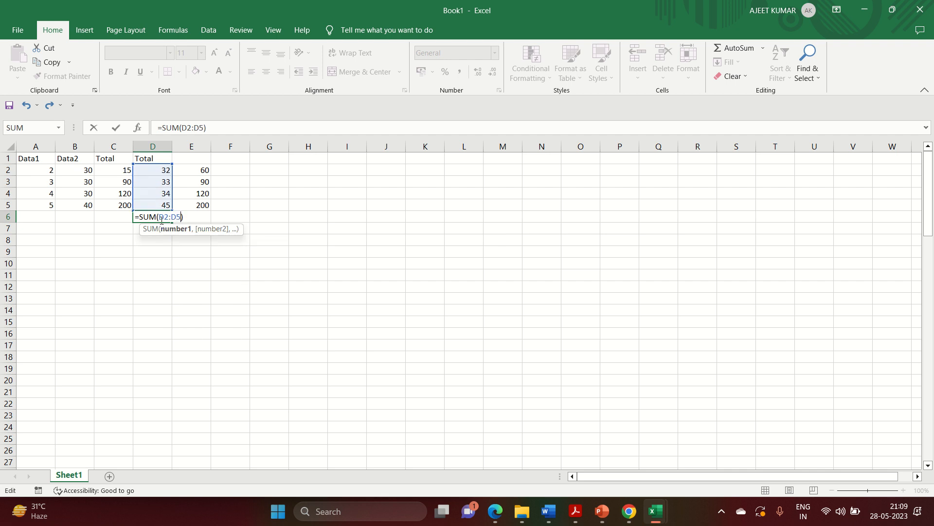
key("Return")
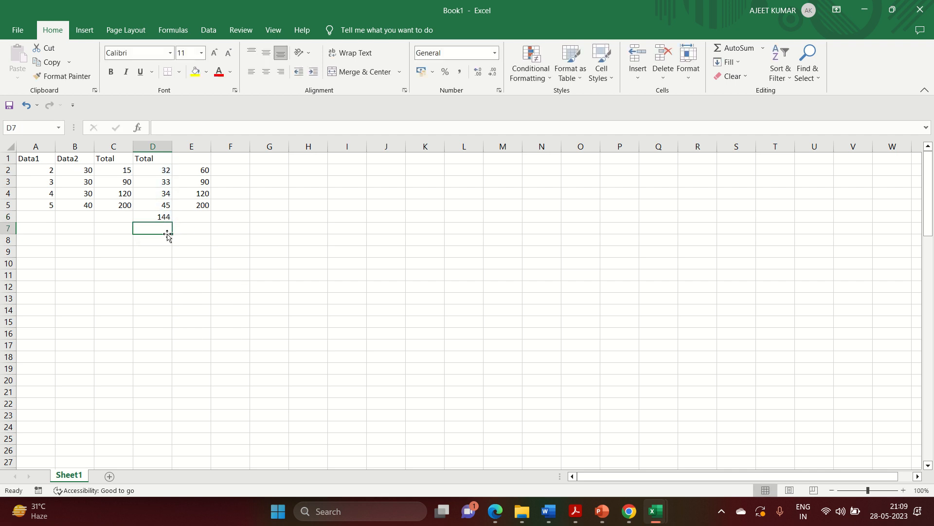
Fill the D5 SUM formula down through D27 and check the copied formula in D6.
left_click(159, 204)
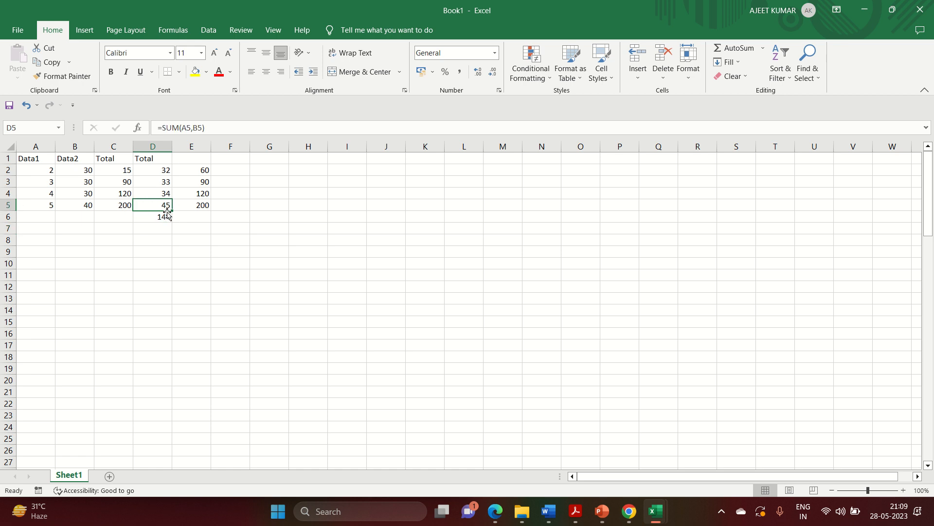
left_click_drag(171, 209, 176, 465)
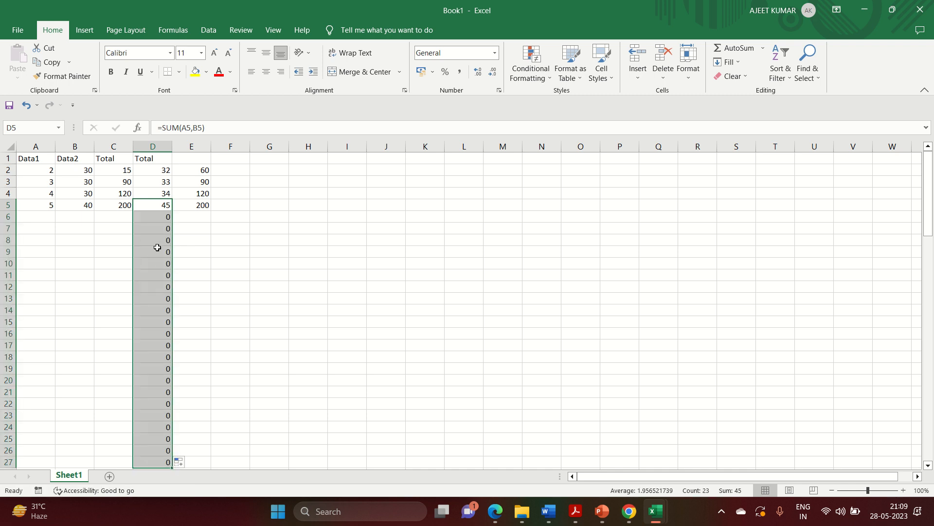
scroll(159, 240, "down", 2)
scroll(158, 240, "down", 2)
scroll(155, 236, "up", 4)
left_click(153, 217)
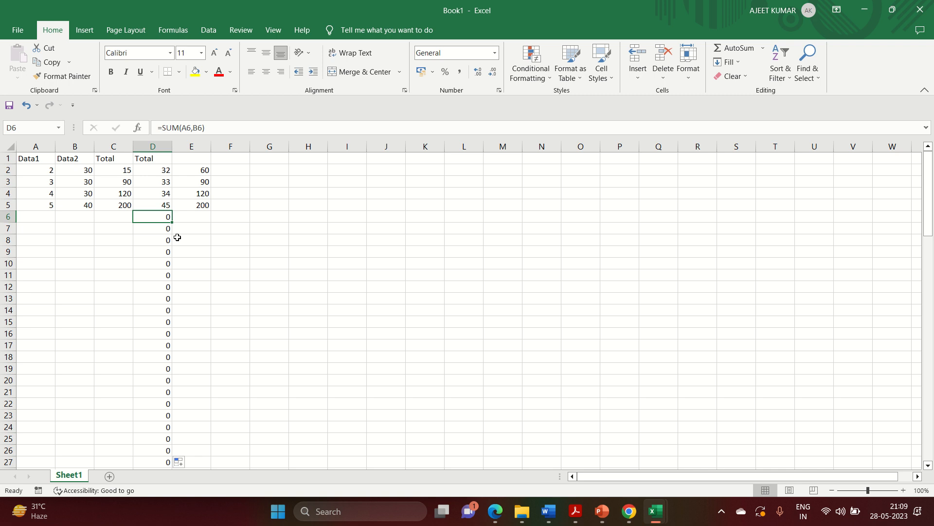
Clear the filled-down formulas in column D from D6 through D27.
left_click_drag(157, 218, 170, 481)
key("Delete")
scroll(175, 335, "up", 2)
Enter the constant 30 in D6 and select that cell.
left_click(148, 217)
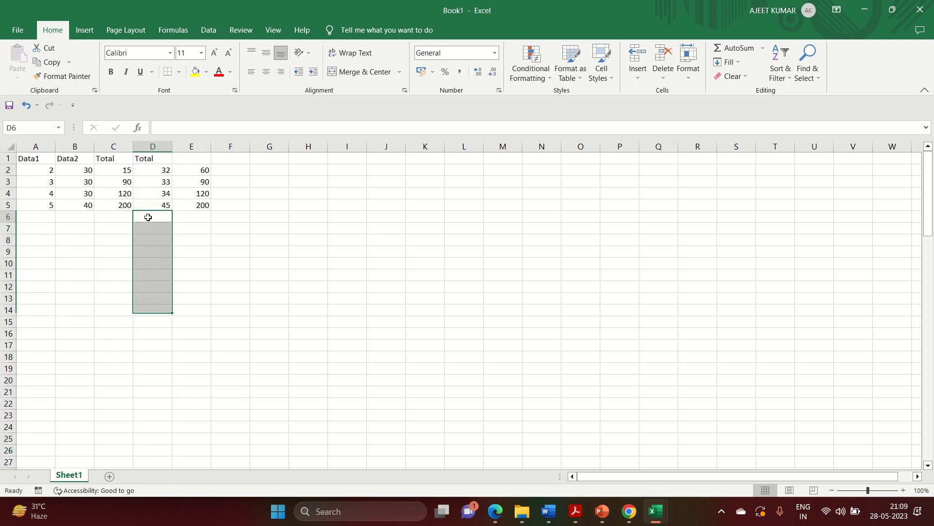
type("30")
key("Return")
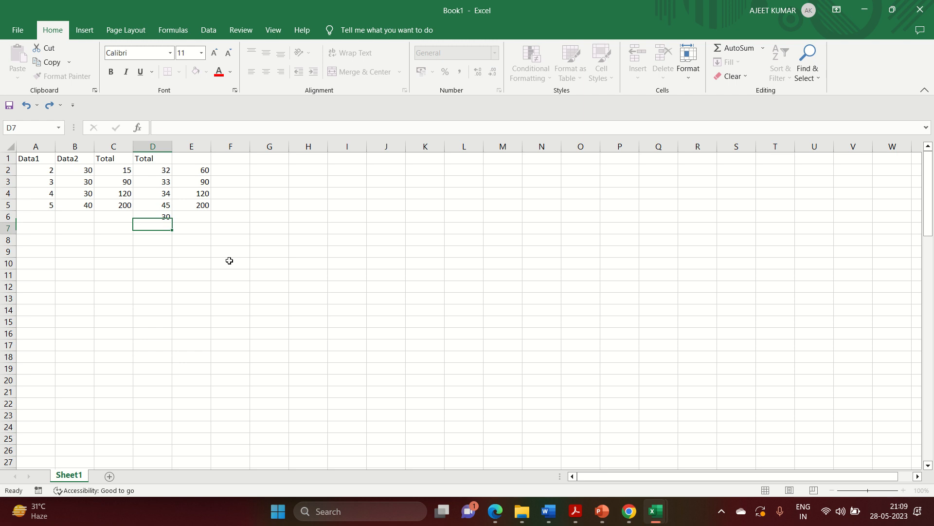
left_click(159, 217)
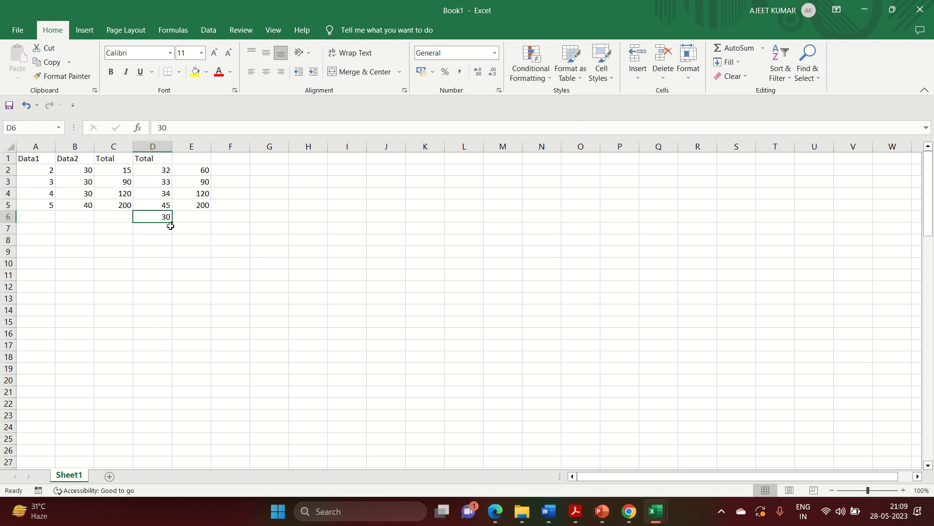
Fill D6 down through D35 as an incrementing series from 30 to 59, and select D36 below it.
left_click_drag(173, 224, 176, 452)
scroll(201, 415, "down", 1)
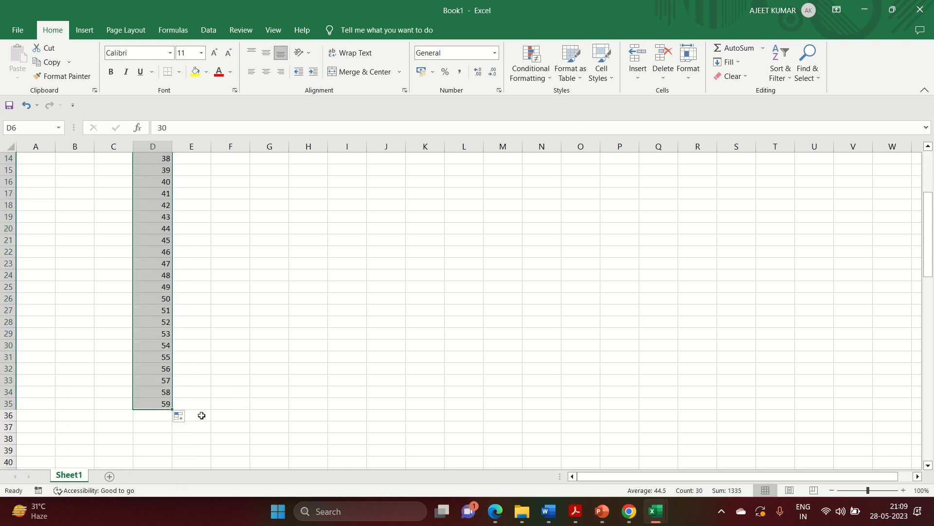
left_click(151, 421)
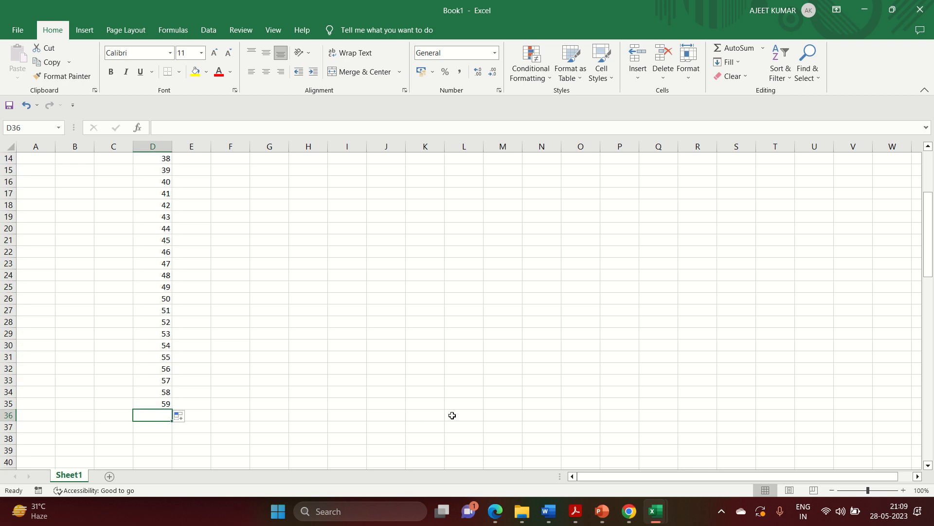
type("=")
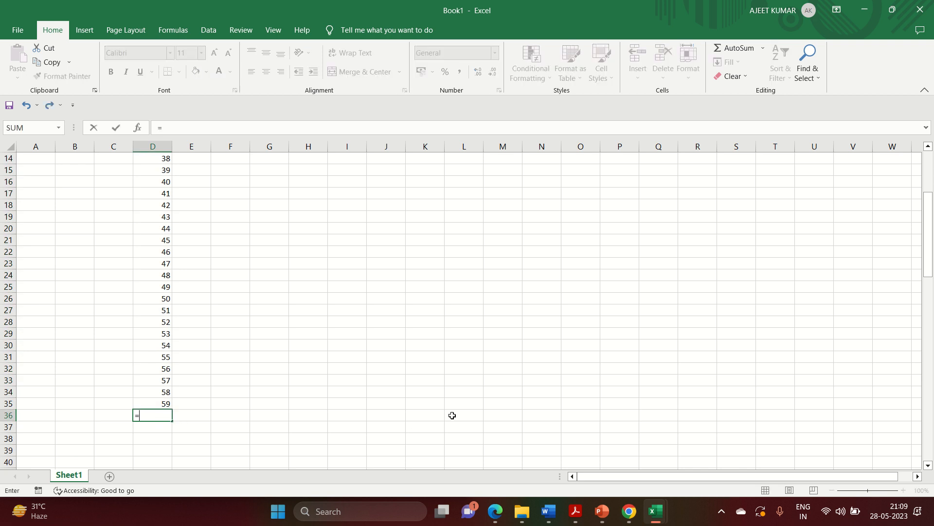
left_click(732, 51)
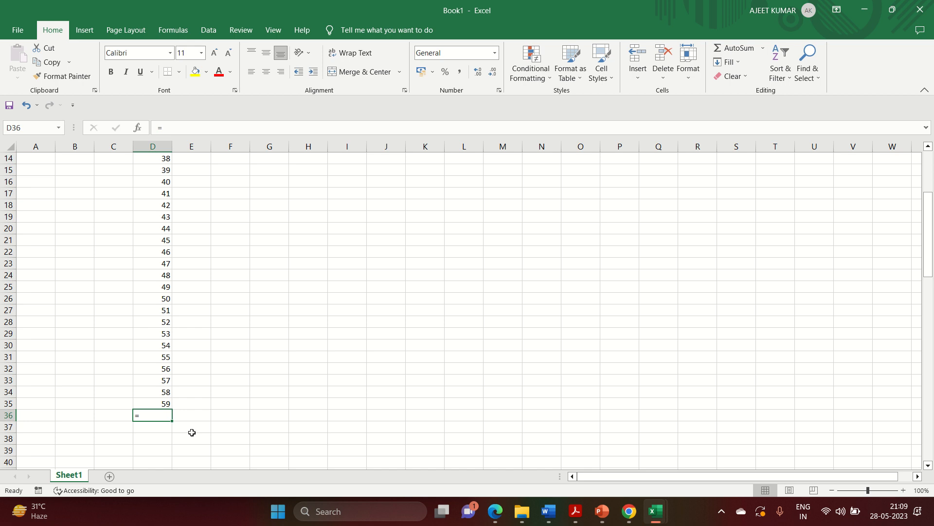
key("Delete")
Insert an AutoSum formula in D36 over D6:D35 and check where its suggested range starts.
key("alt+equal")
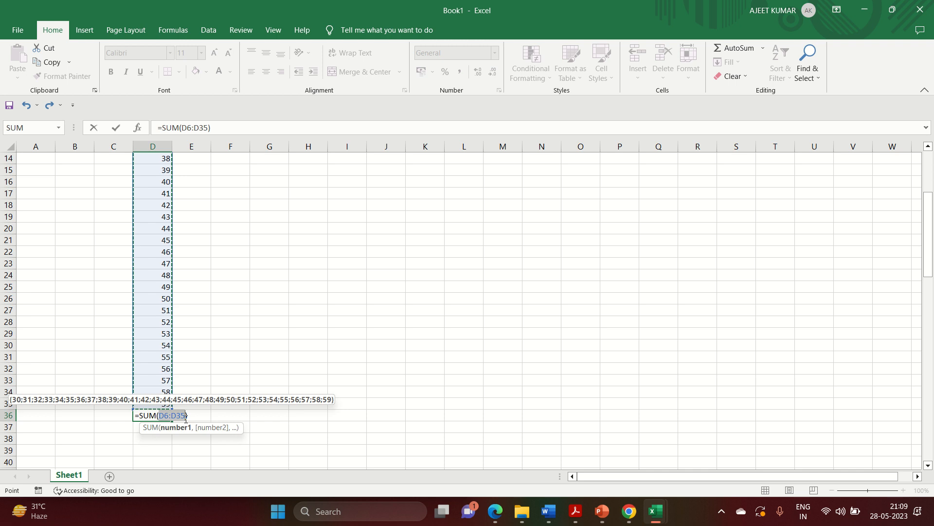
scroll(196, 340, "up", 5)
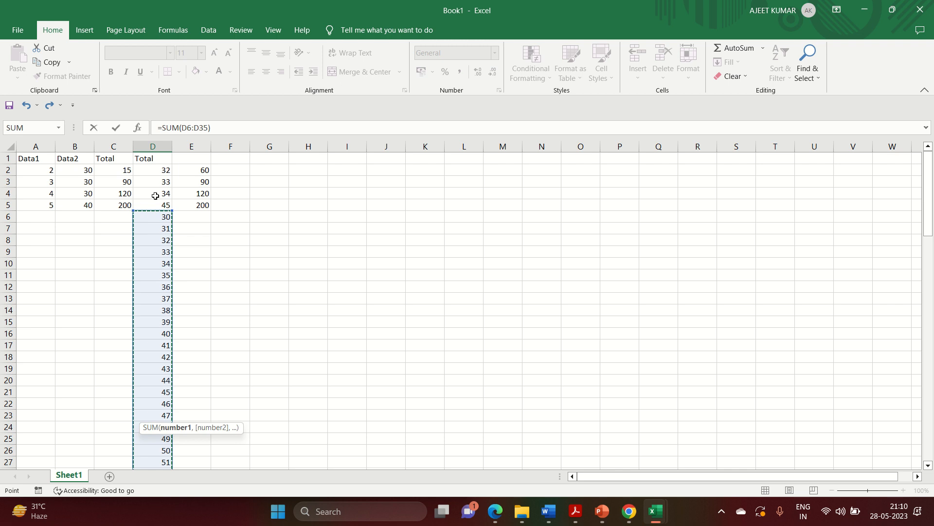
scroll(173, 342, "down", 5)
scroll(173, 342, "down", 3)
Extend the range in the D36 total to start at D2, making it =SUM(D2:D35), and review the summed column.
left_click(169, 285)
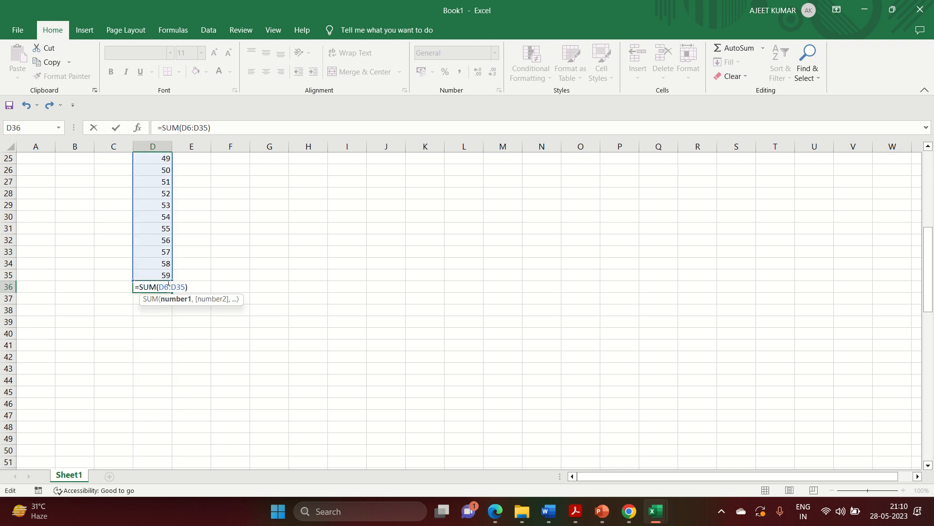
key("BackSpace")
type("2")
scroll(203, 267, "up", 8)
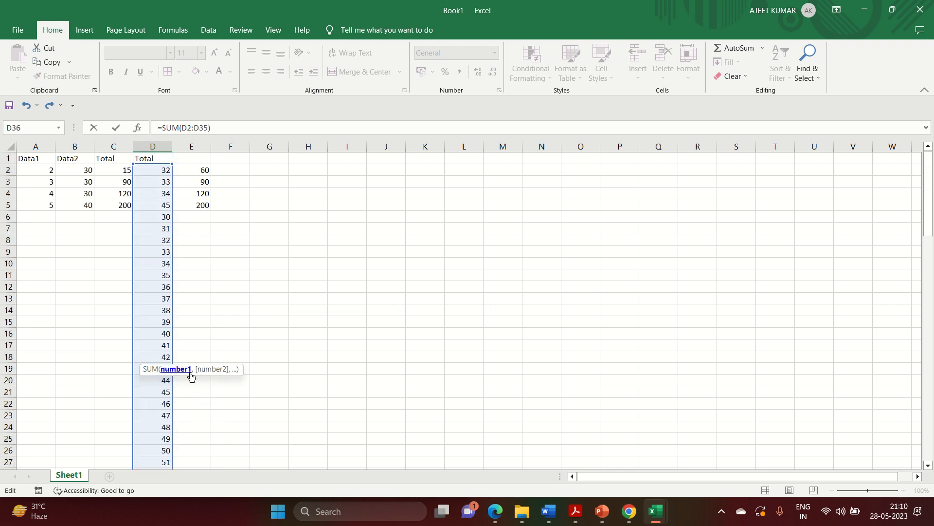
scroll(193, 422, "down", 5)
key("Return")
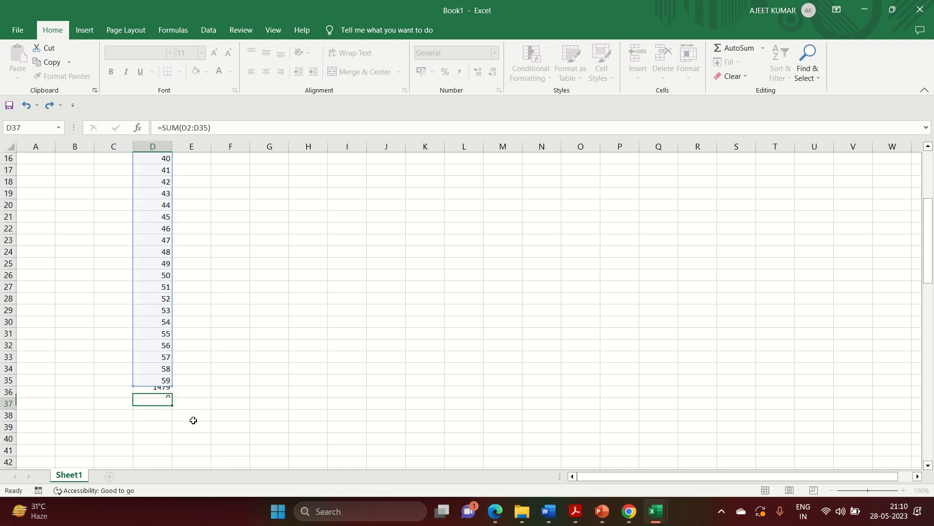
left_click(156, 390)
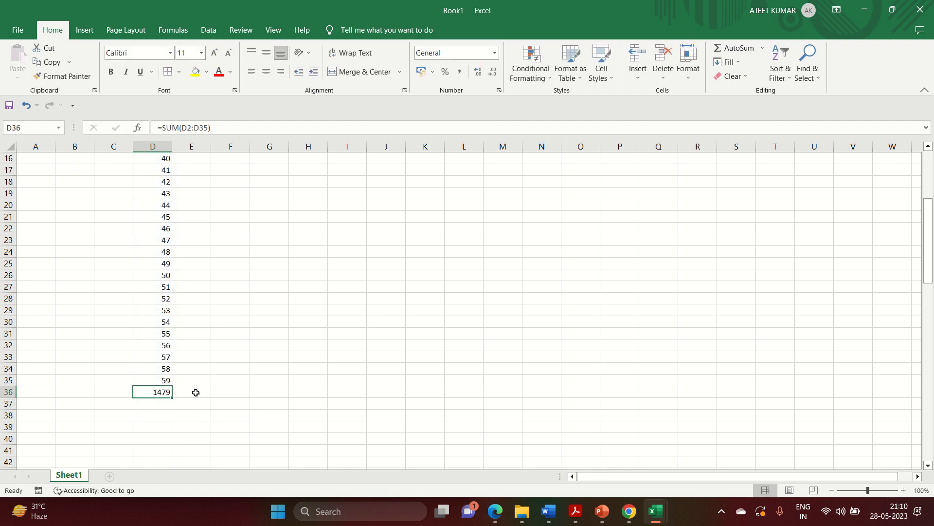
scroll(195, 393, "up", 5)
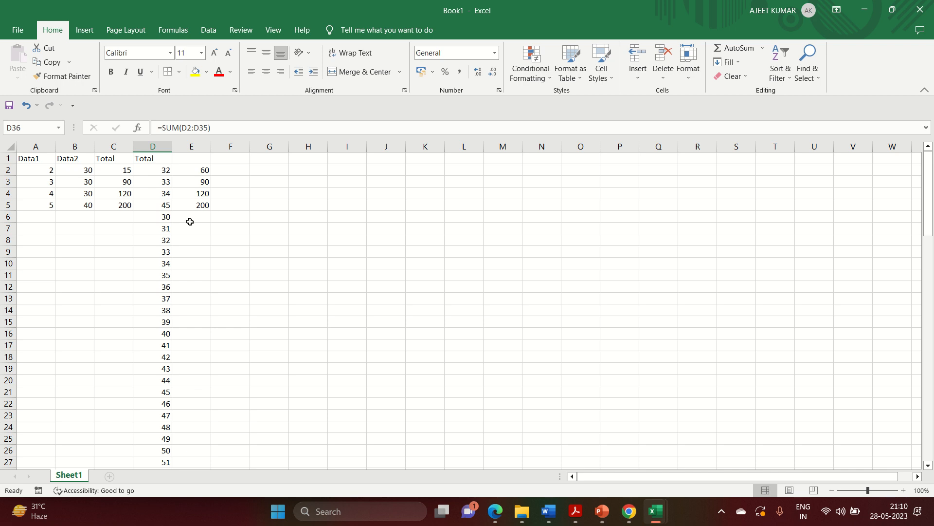